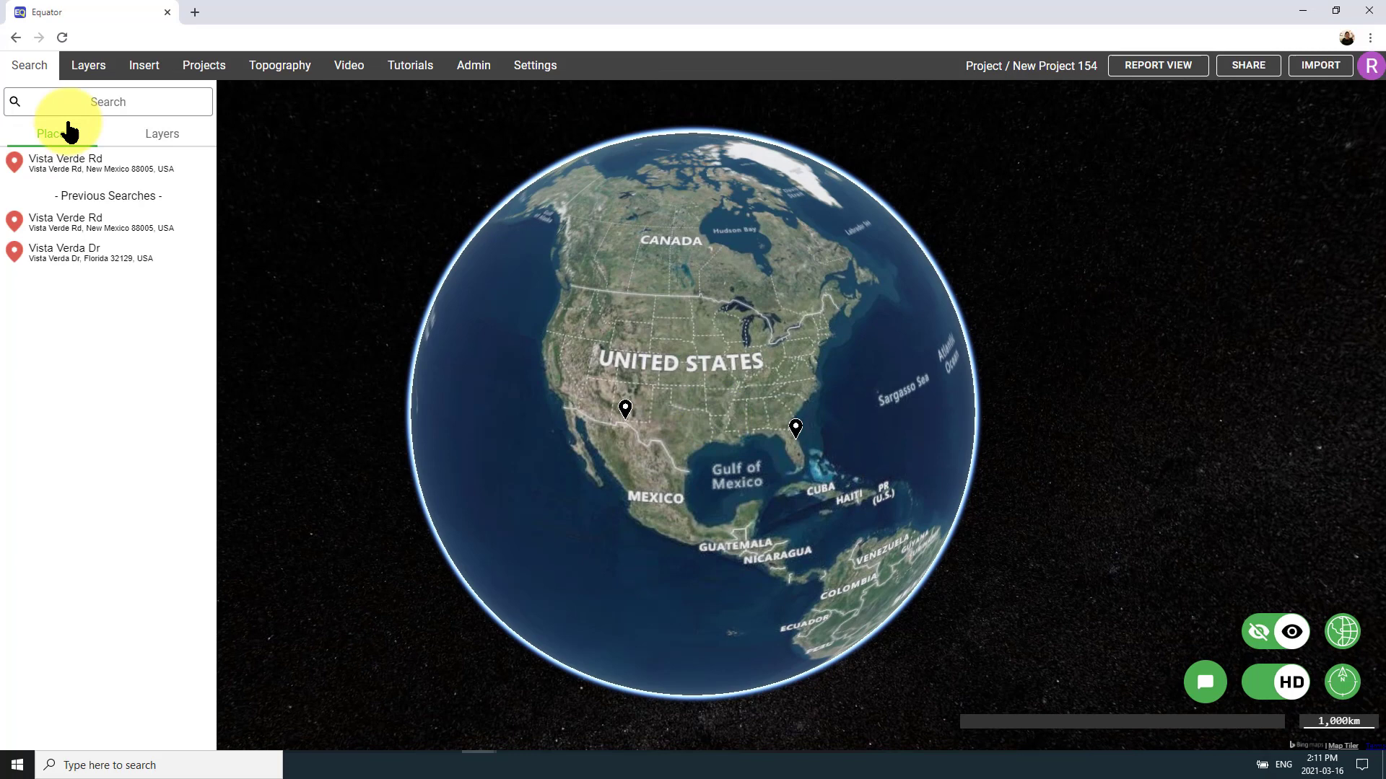
- Locate Vista Verde Road, New Mexico on the Equator map and show its topography tools
click(156, 99)
text(Vista Verd)
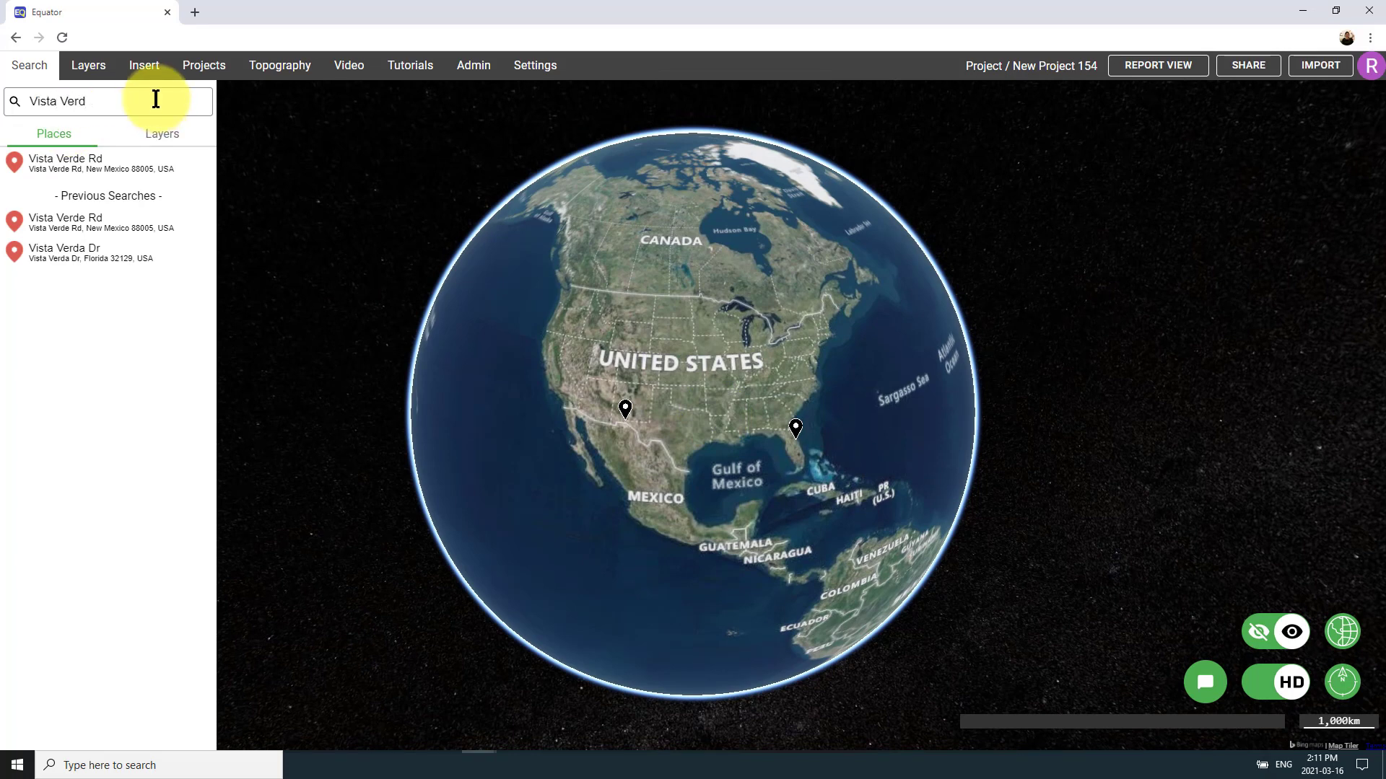
text(e Road)
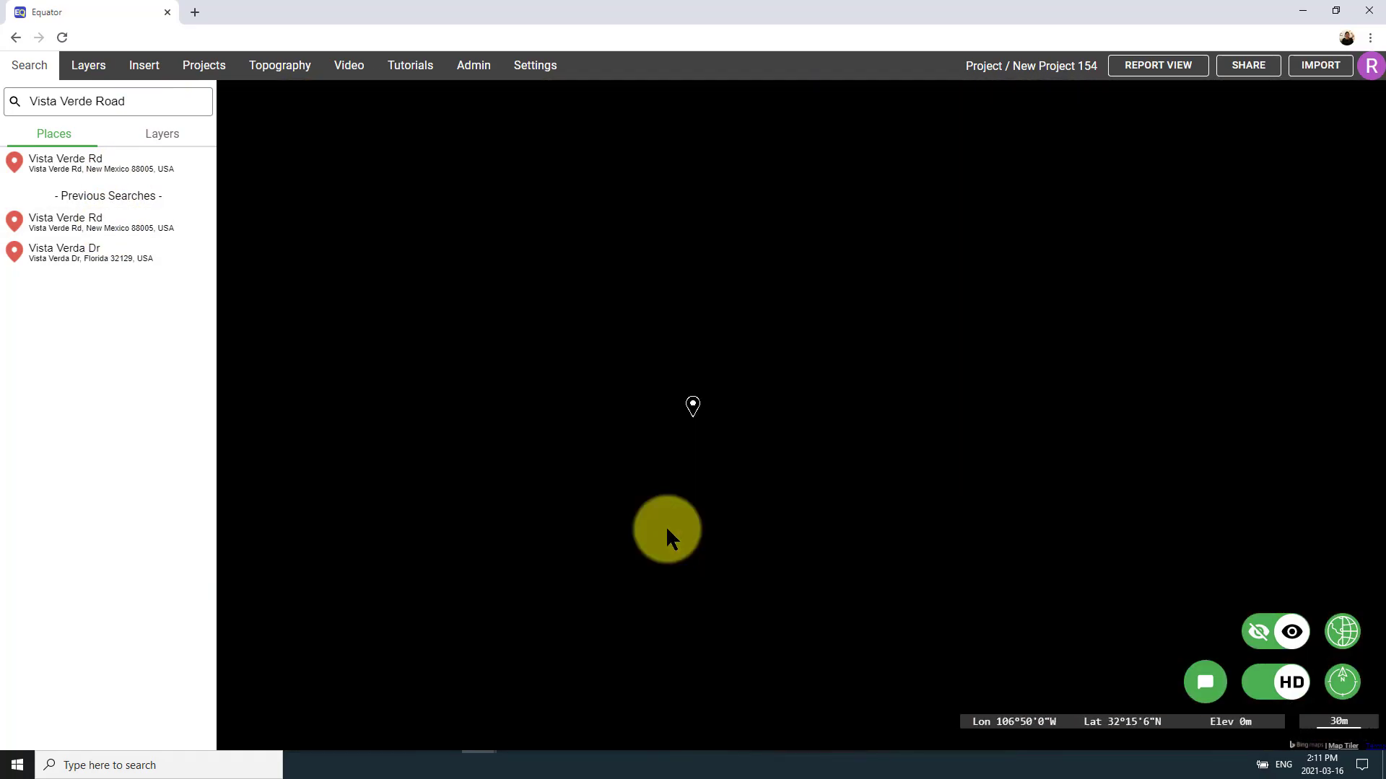
scroll(665, 526, down, 5)
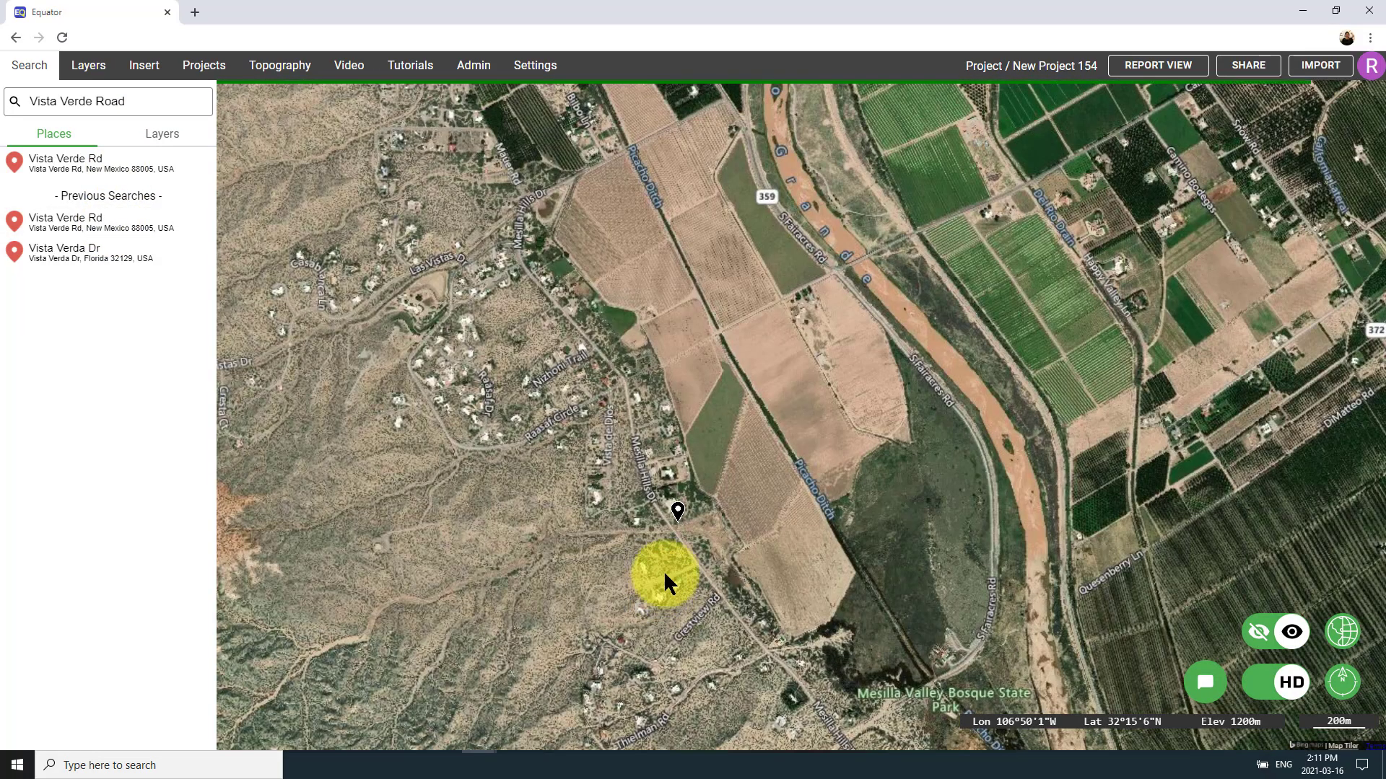
scroll(664, 570, down, 2)
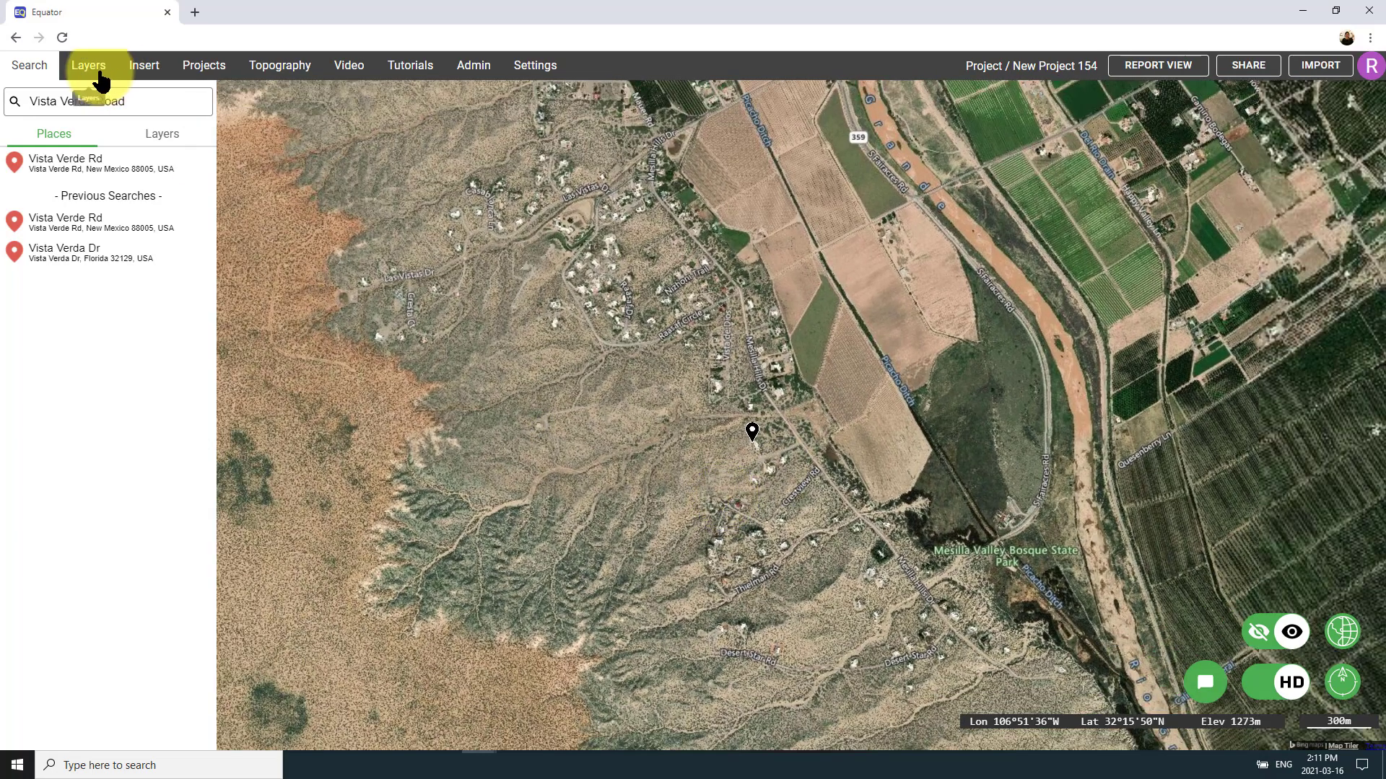
drag(570, 458, 610, 436)
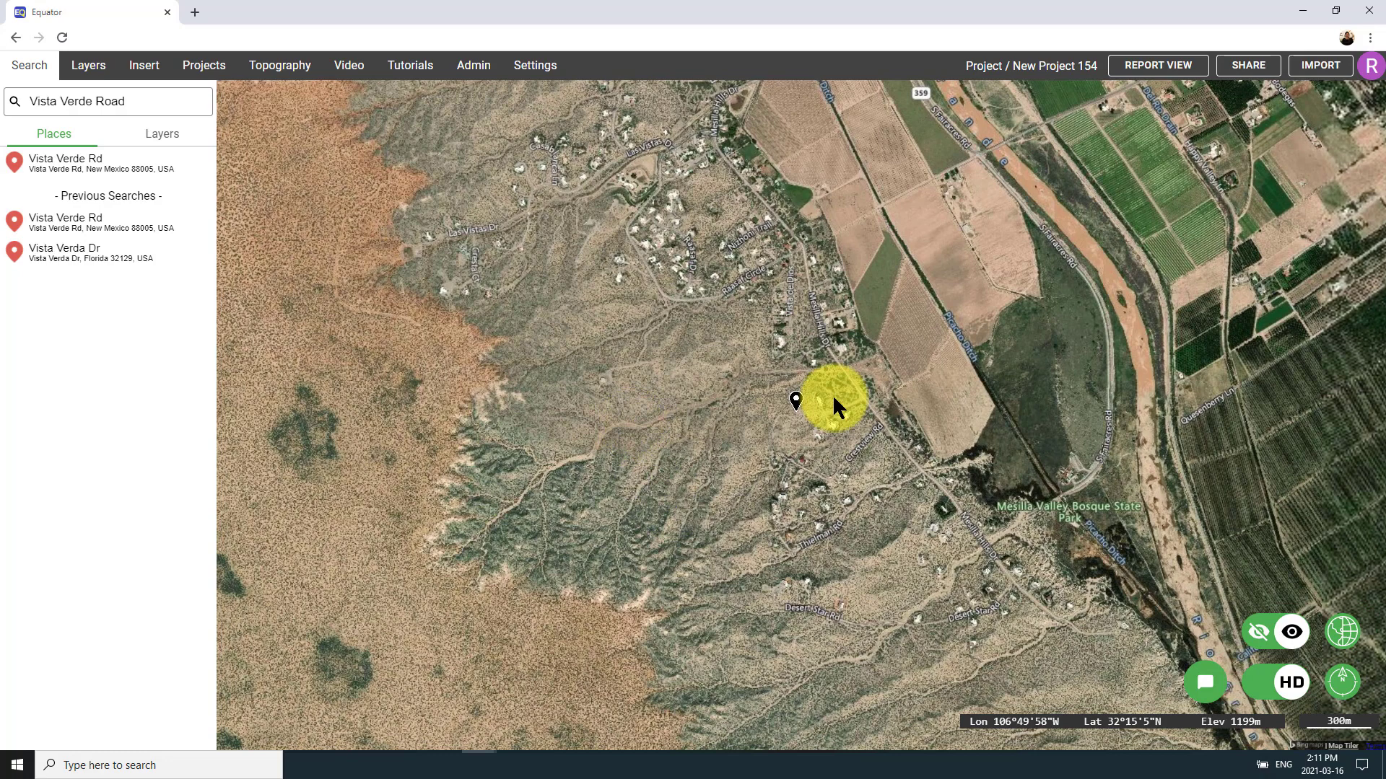
click(290, 70)
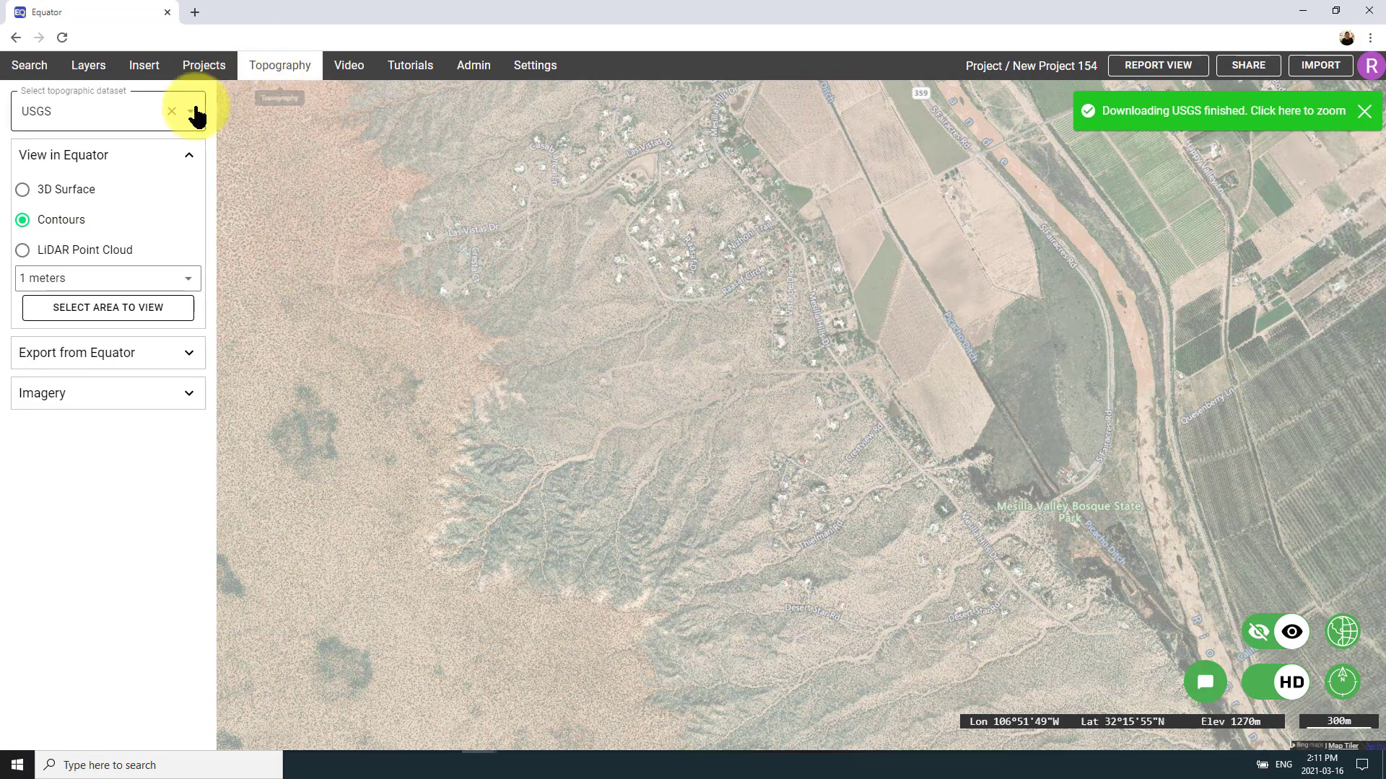
- Choose the USGS dataset with a ground-points-only Point Cloud (laz) export
click(194, 114)
click(103, 269)
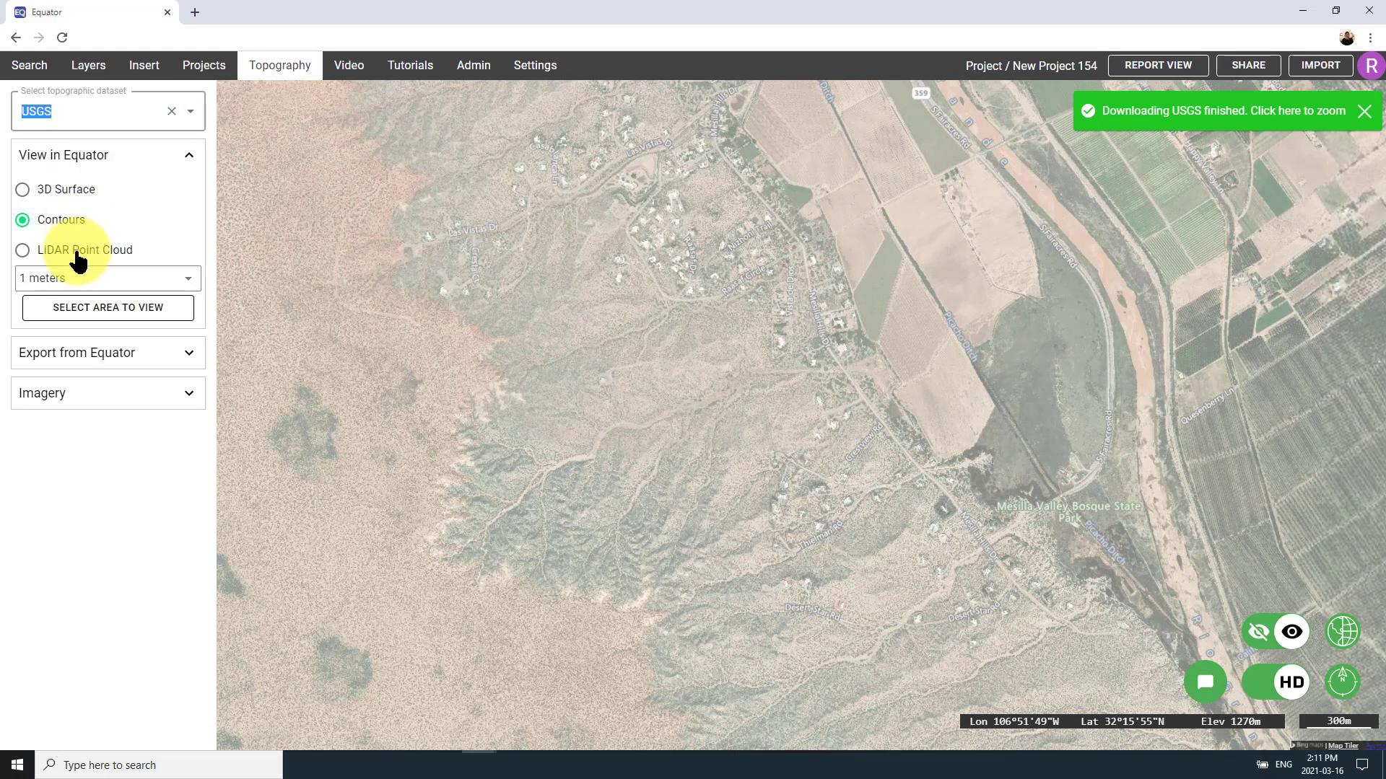
click(186, 353)
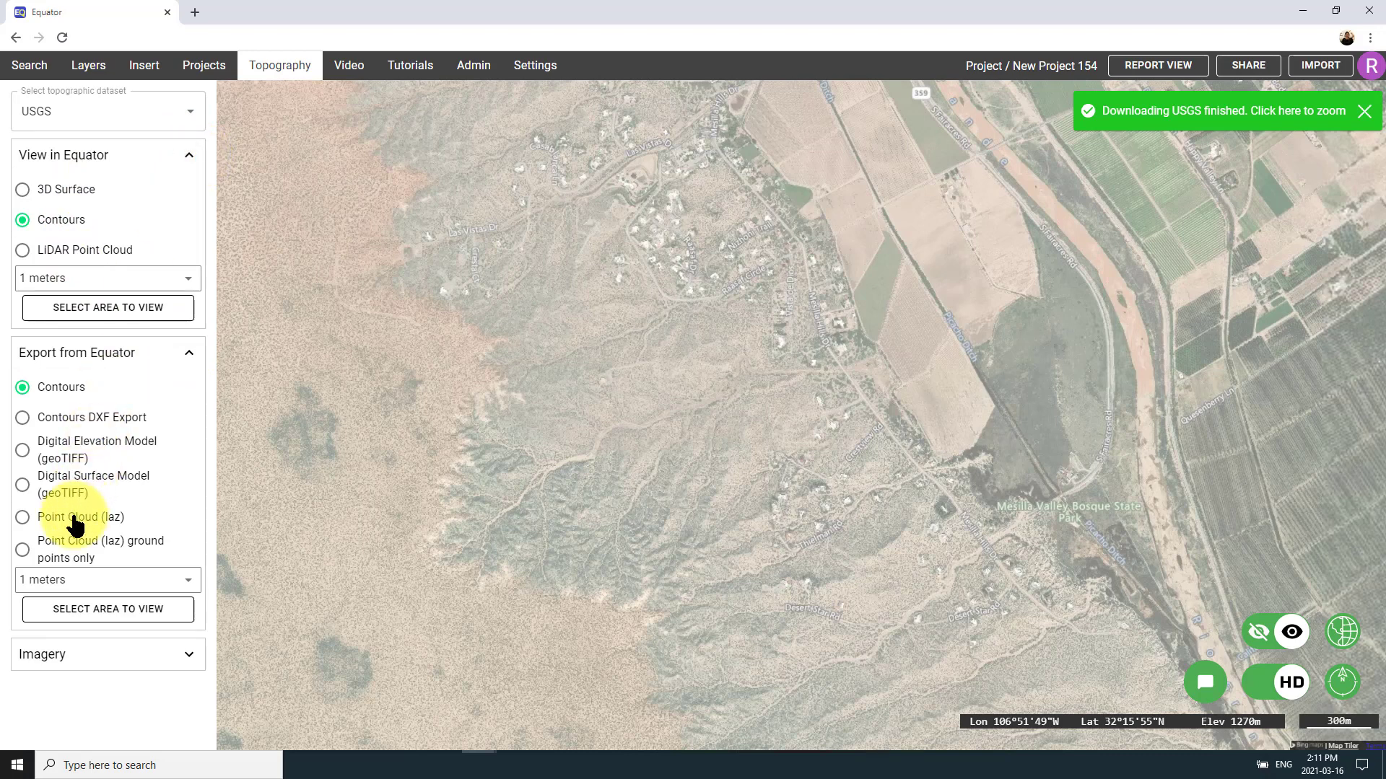
click(24, 553)
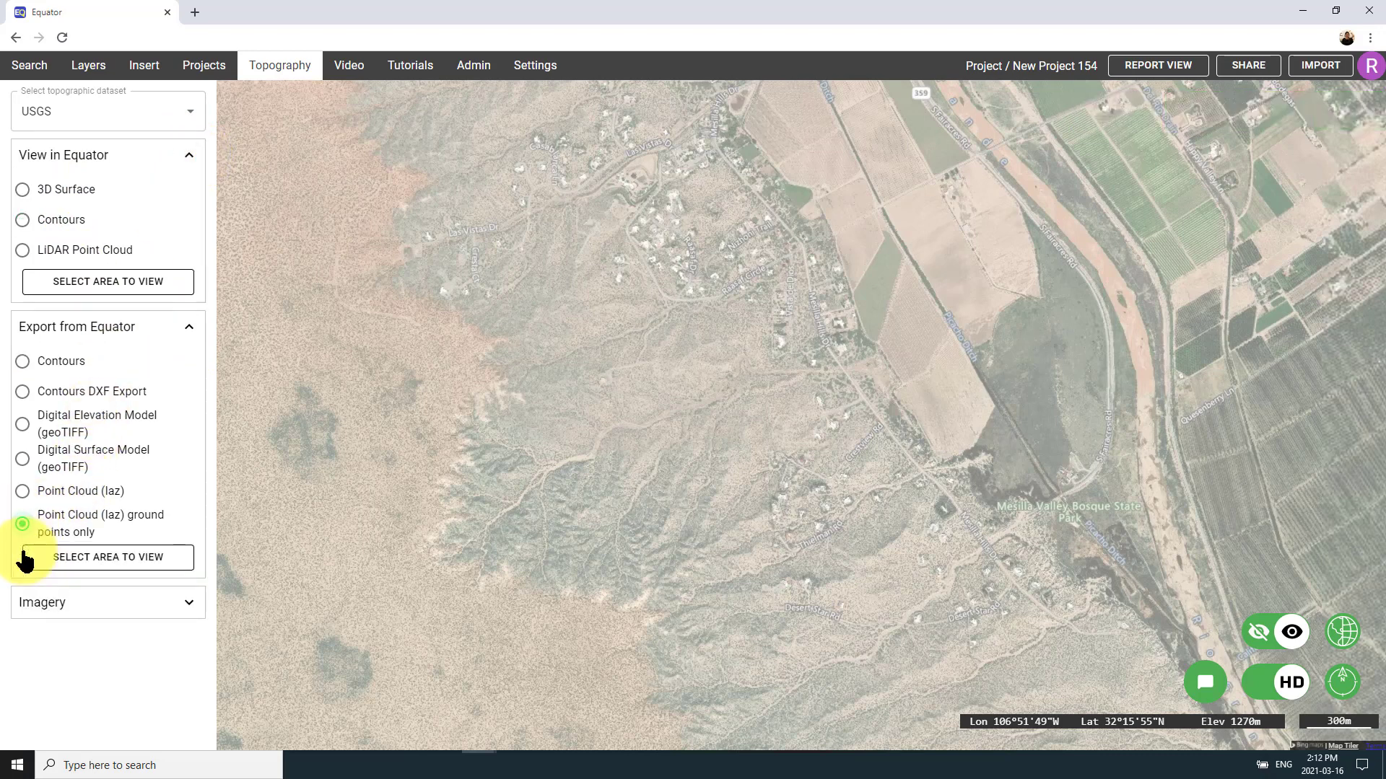
- Outline a polygon export area over the hills and confirm processing the one tile
click(130, 559)
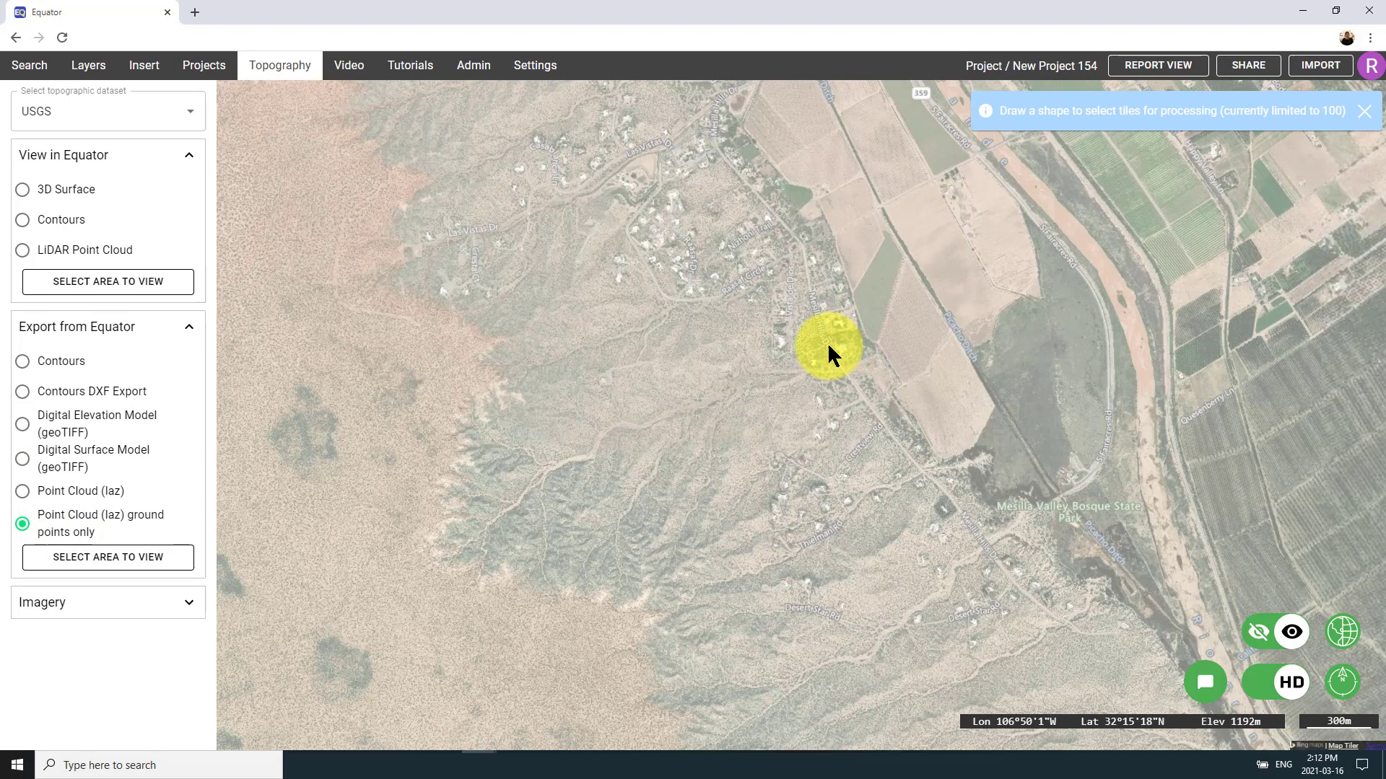
click(829, 348)
click(673, 339)
click(468, 385)
click(419, 483)
click(419, 583)
click(614, 625)
click(829, 348)
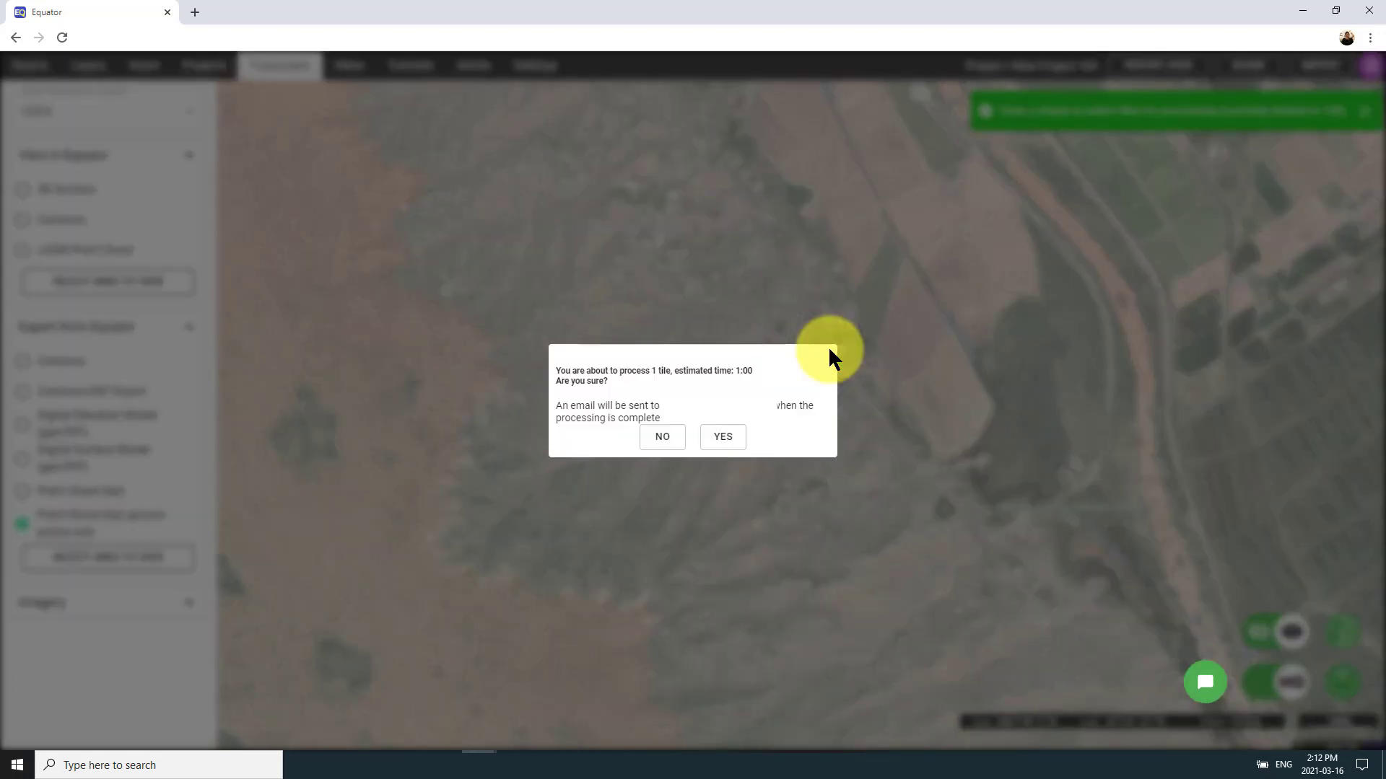
click(723, 438)
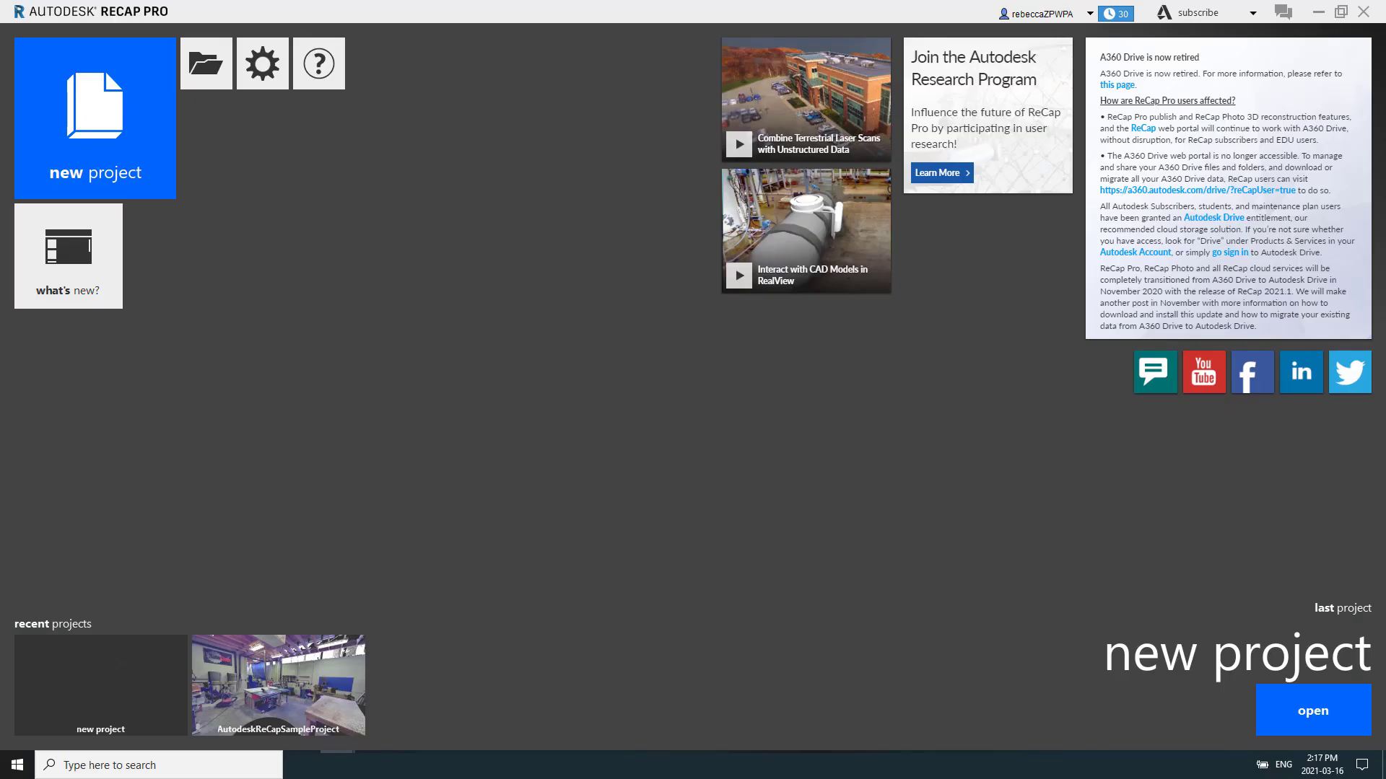
- Create a ReCap point cloud import project 'LiDARTest' stored in the Documents folder
click(115, 148)
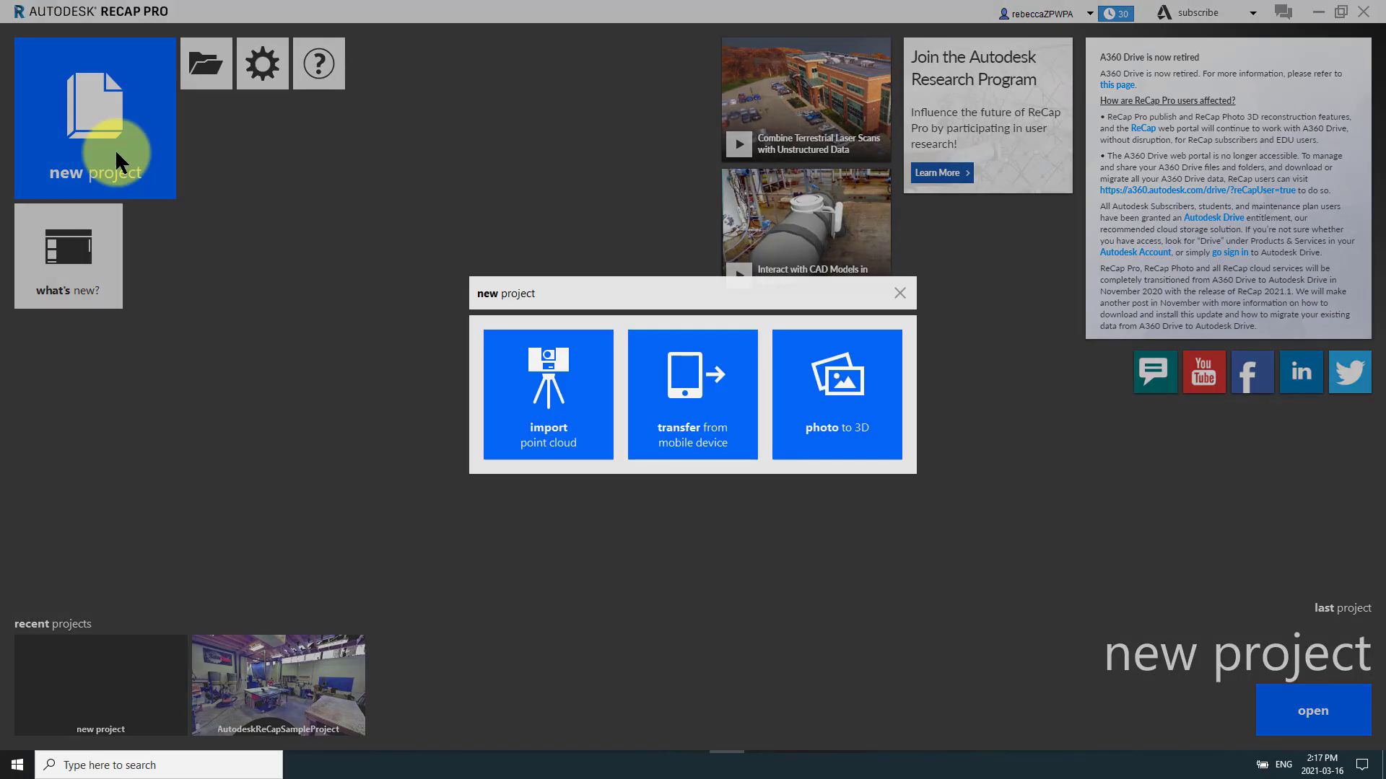
click(525, 393)
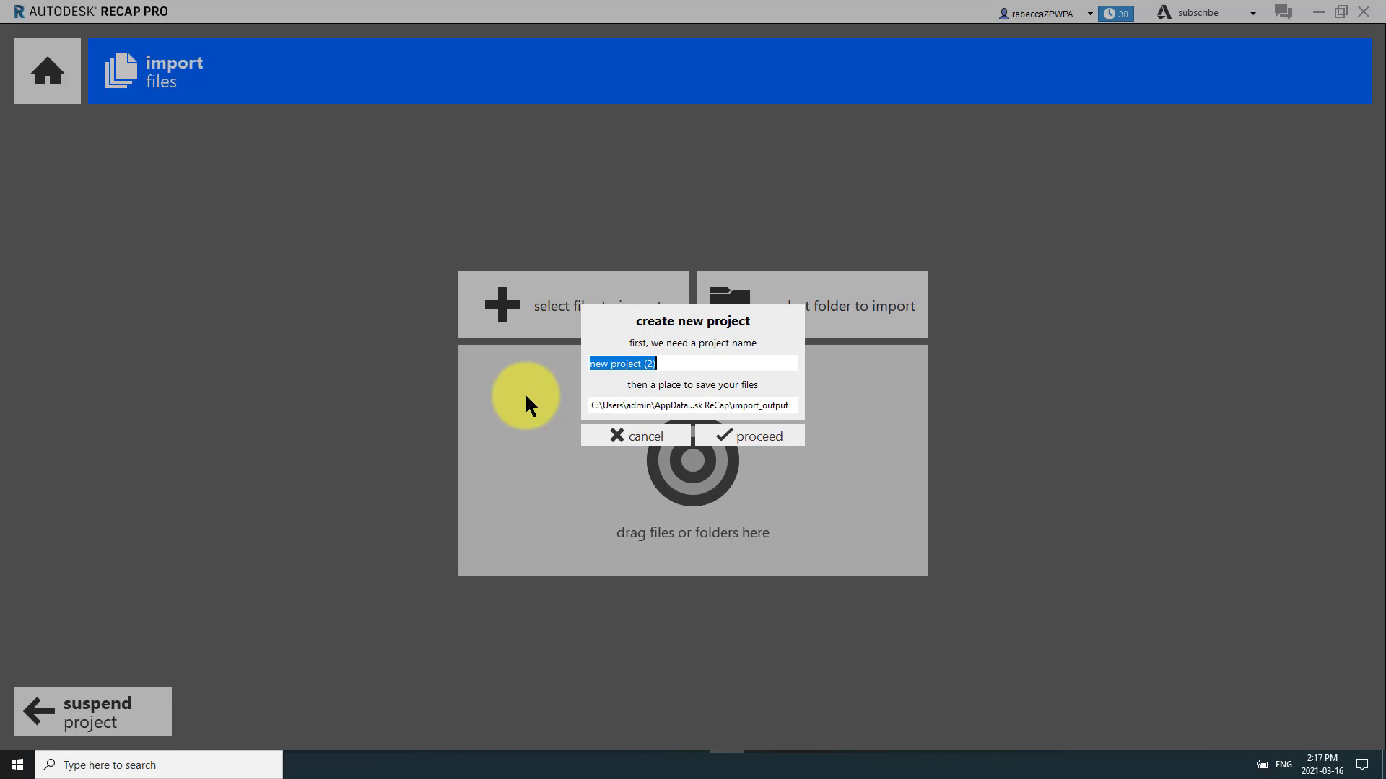
text(LiDARTest)
click(651, 405)
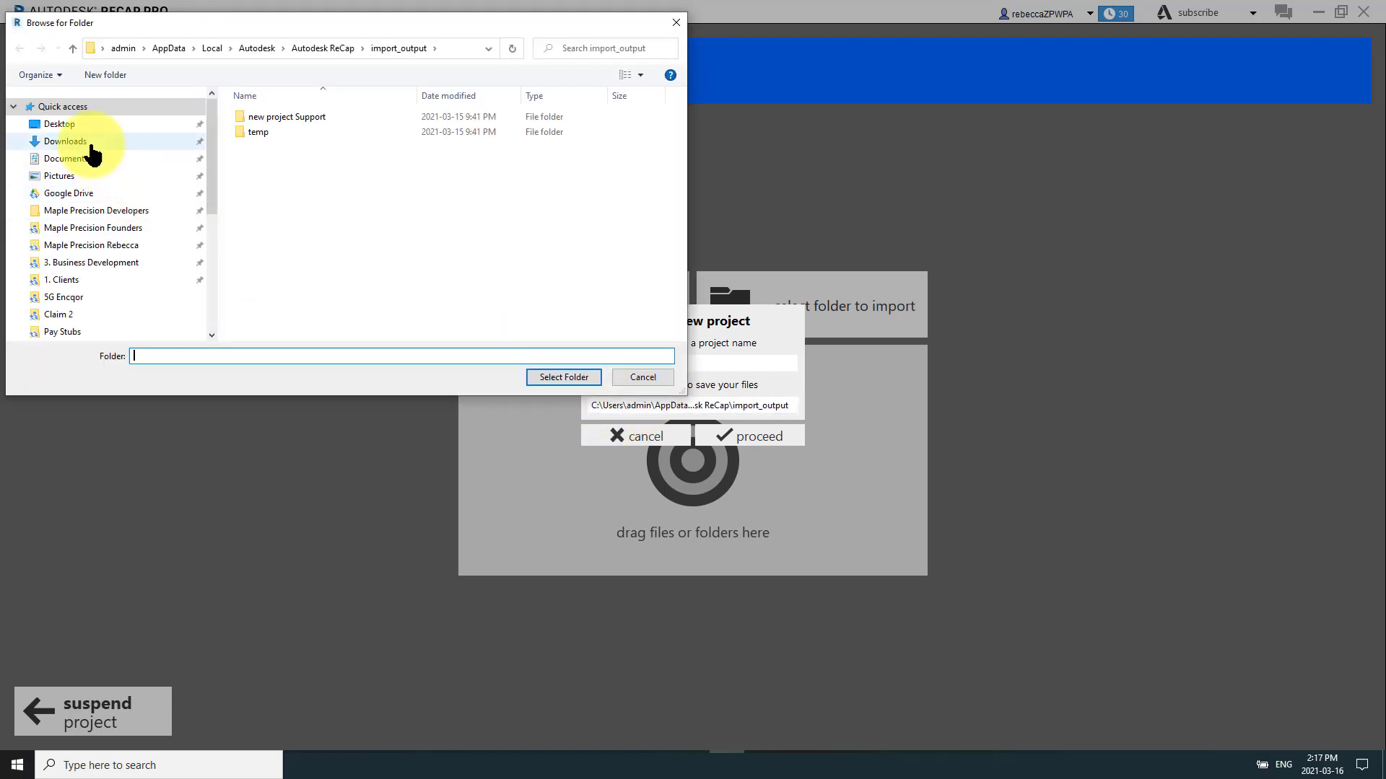
click(92, 159)
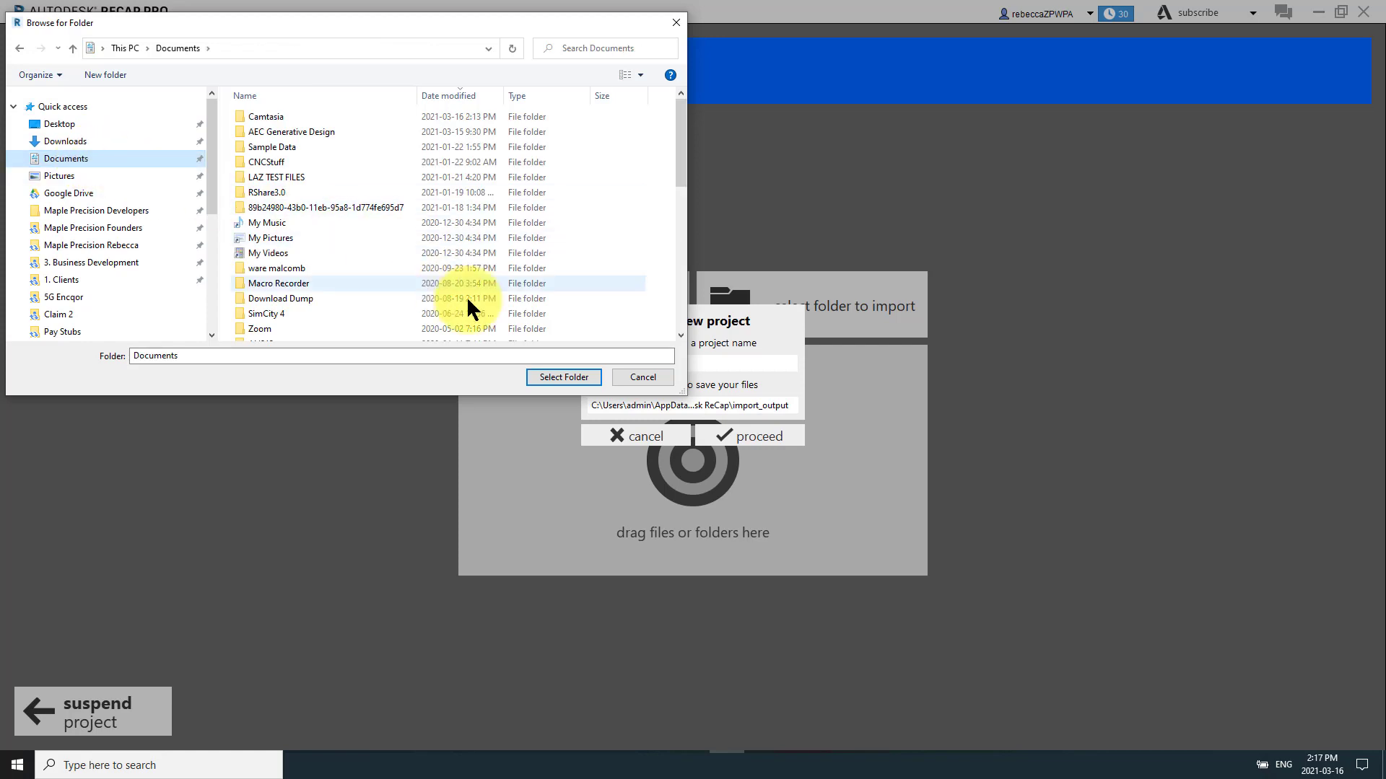
click(578, 376)
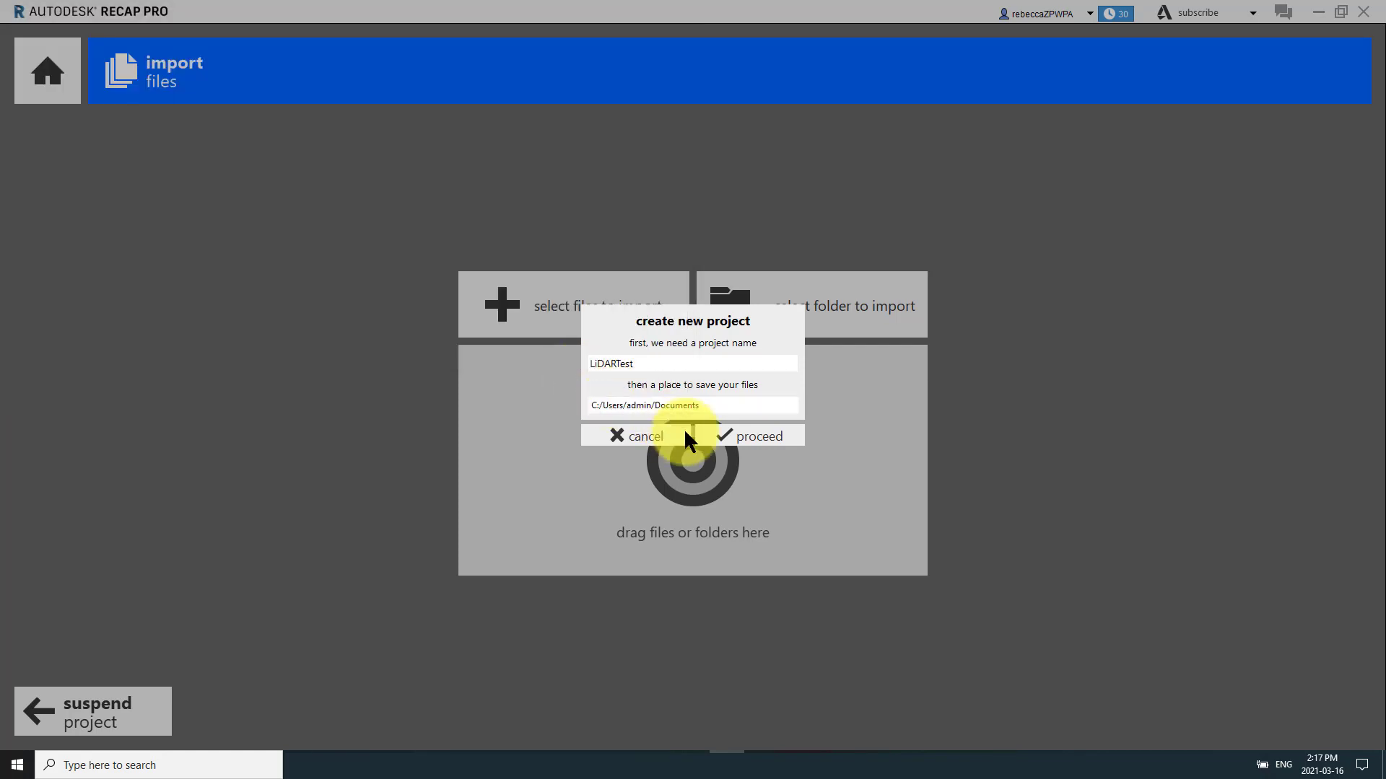
click(752, 436)
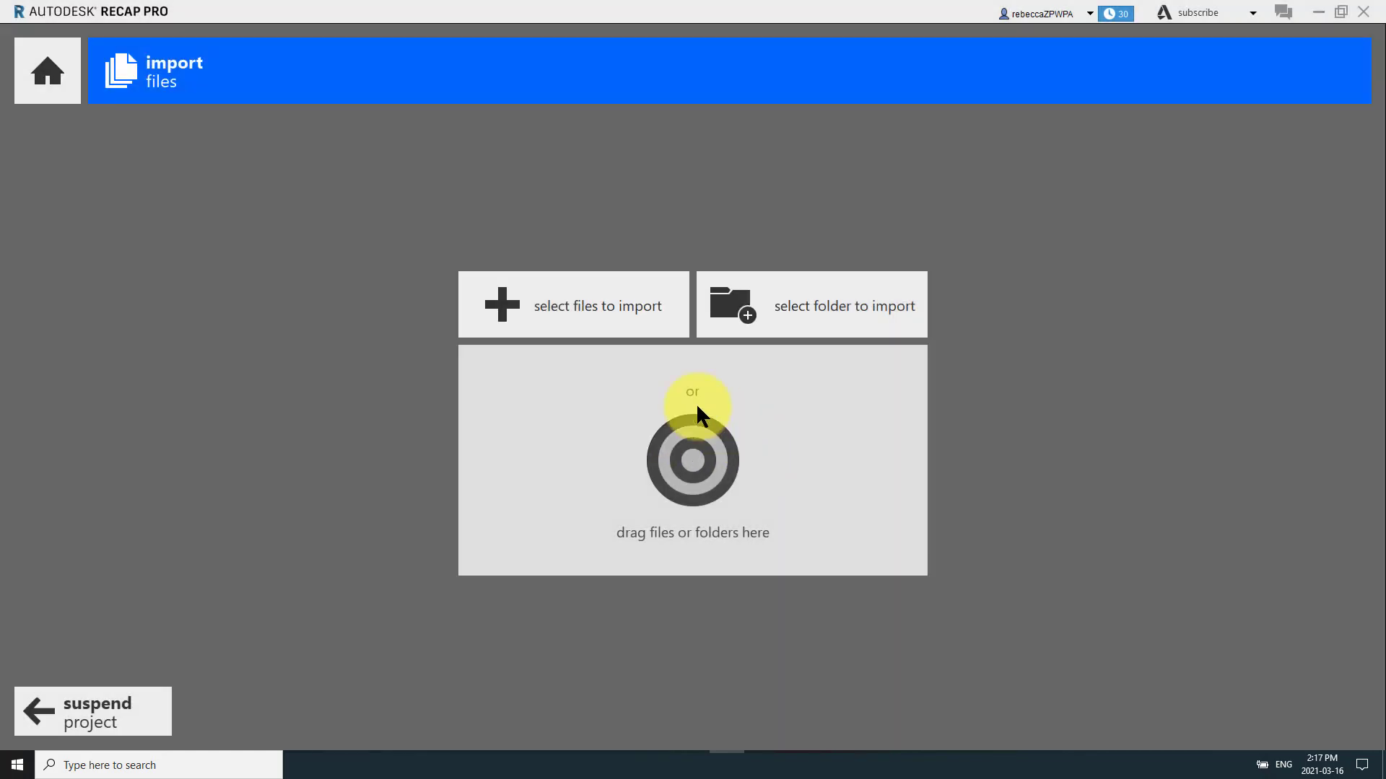
- Import the point cloud file from the downloaded data folder in Downloads
click(609, 316)
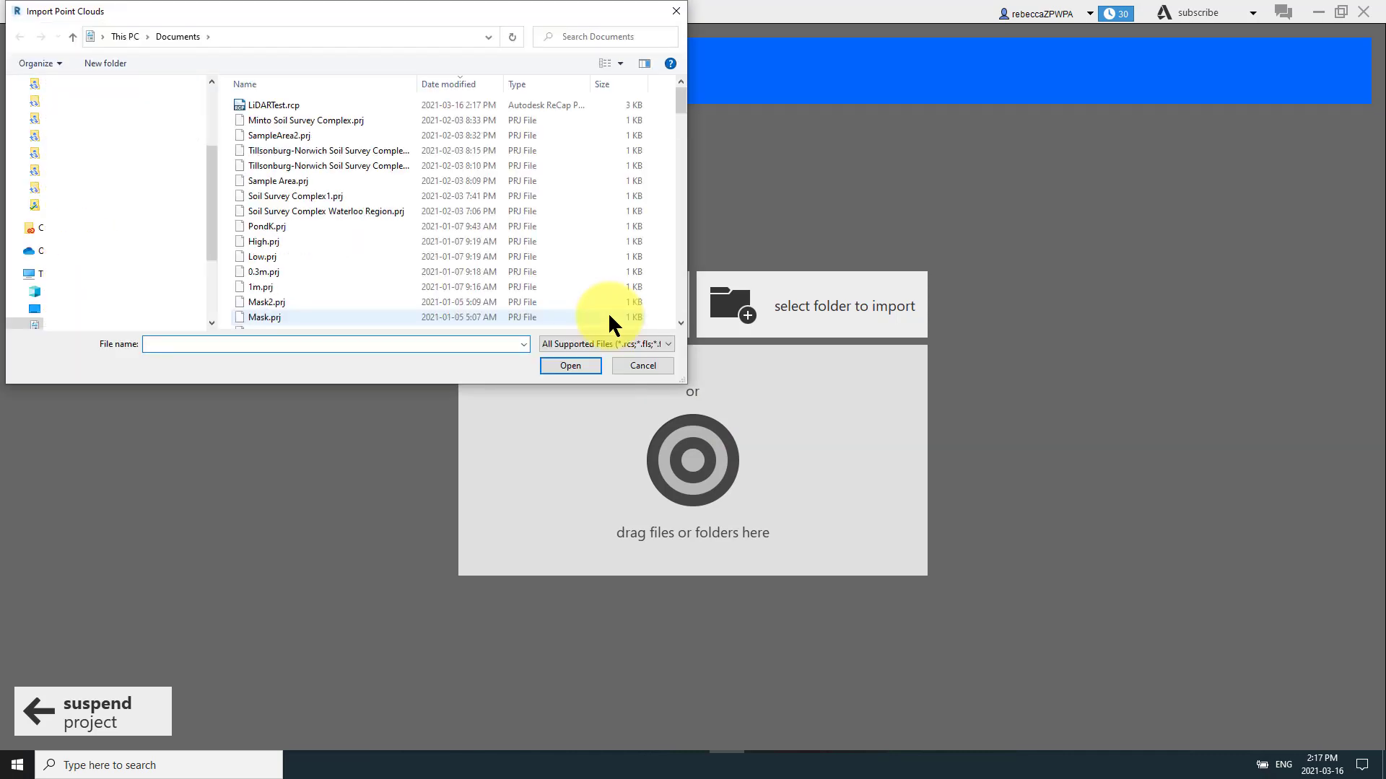
drag(211, 209, 211, 152)
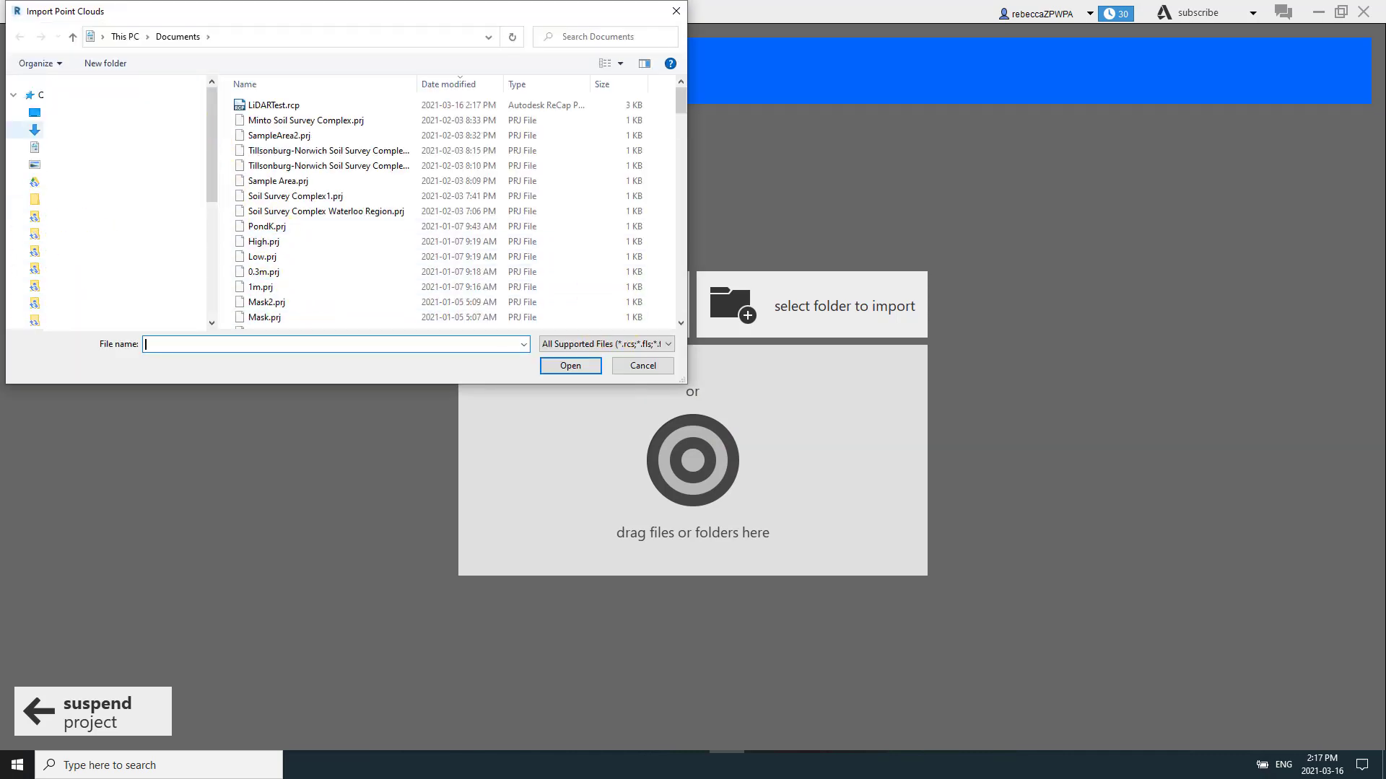
click(34, 130)
click(336, 208)
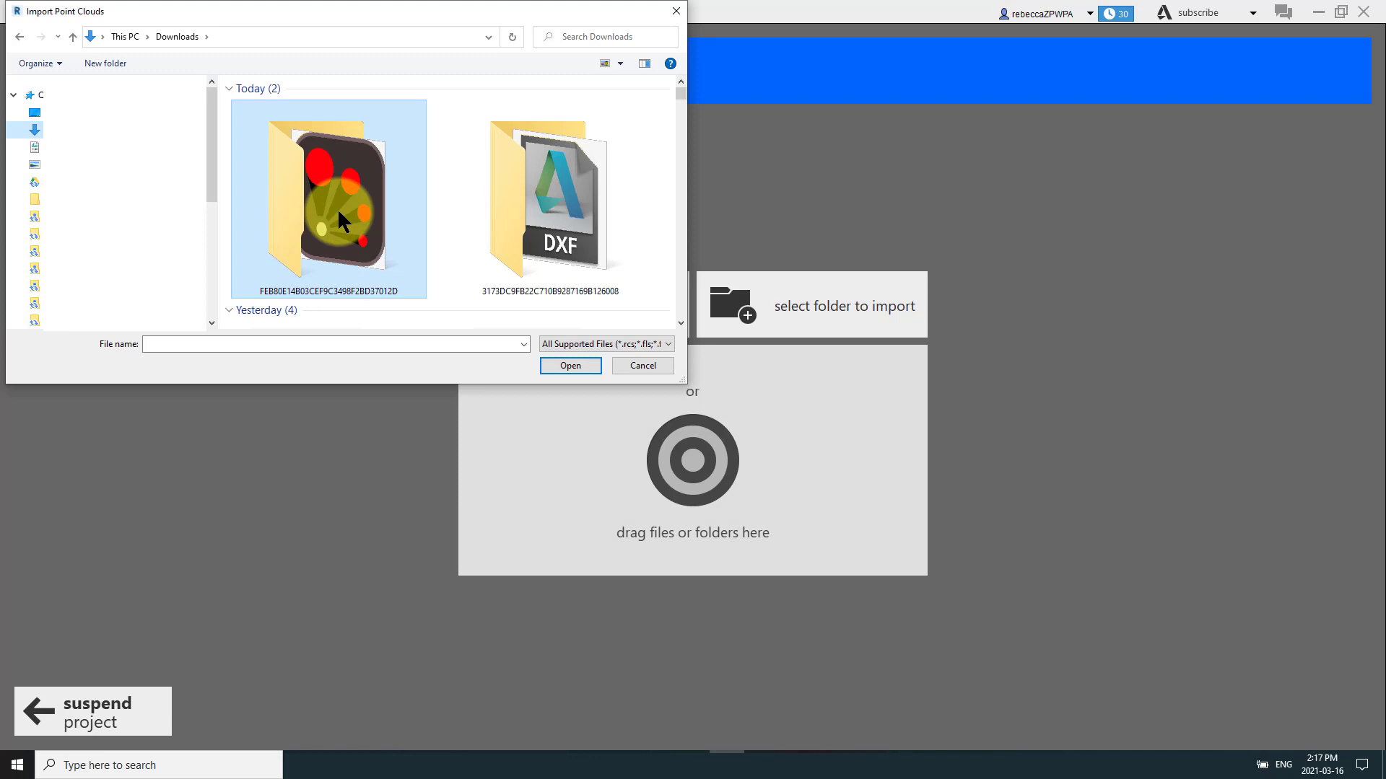
double_click(337, 208)
double_click(310, 106)
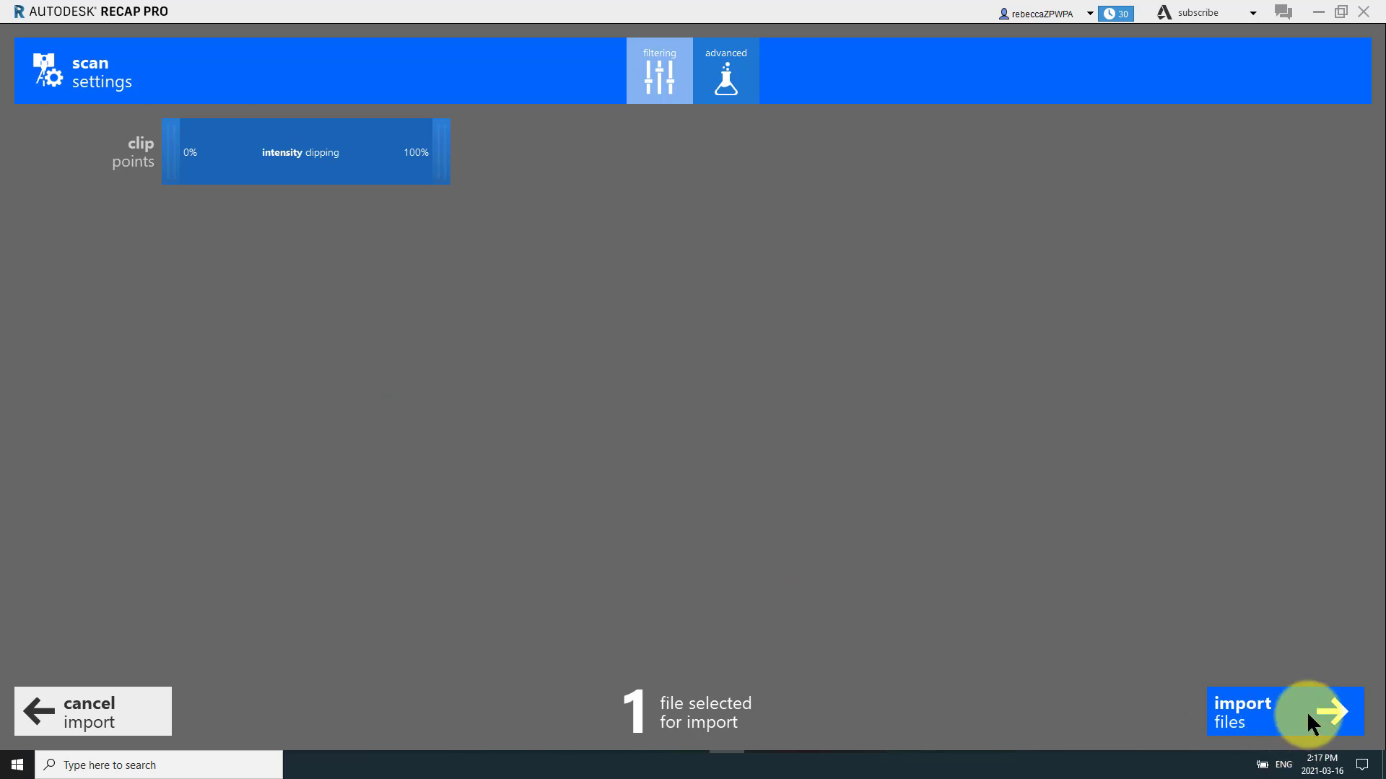
click(1327, 710)
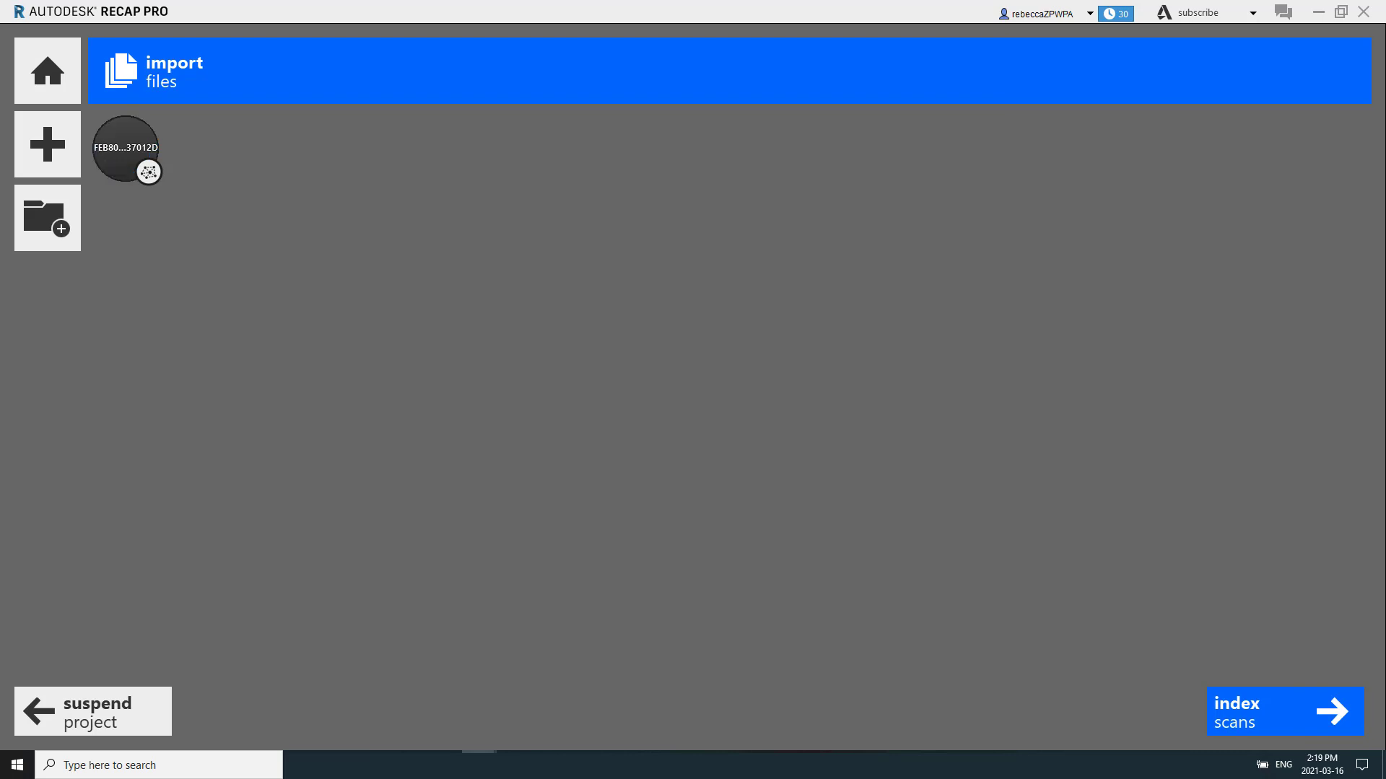
- Index the imported scan and orbit the opened point cloud
click(1331, 709)
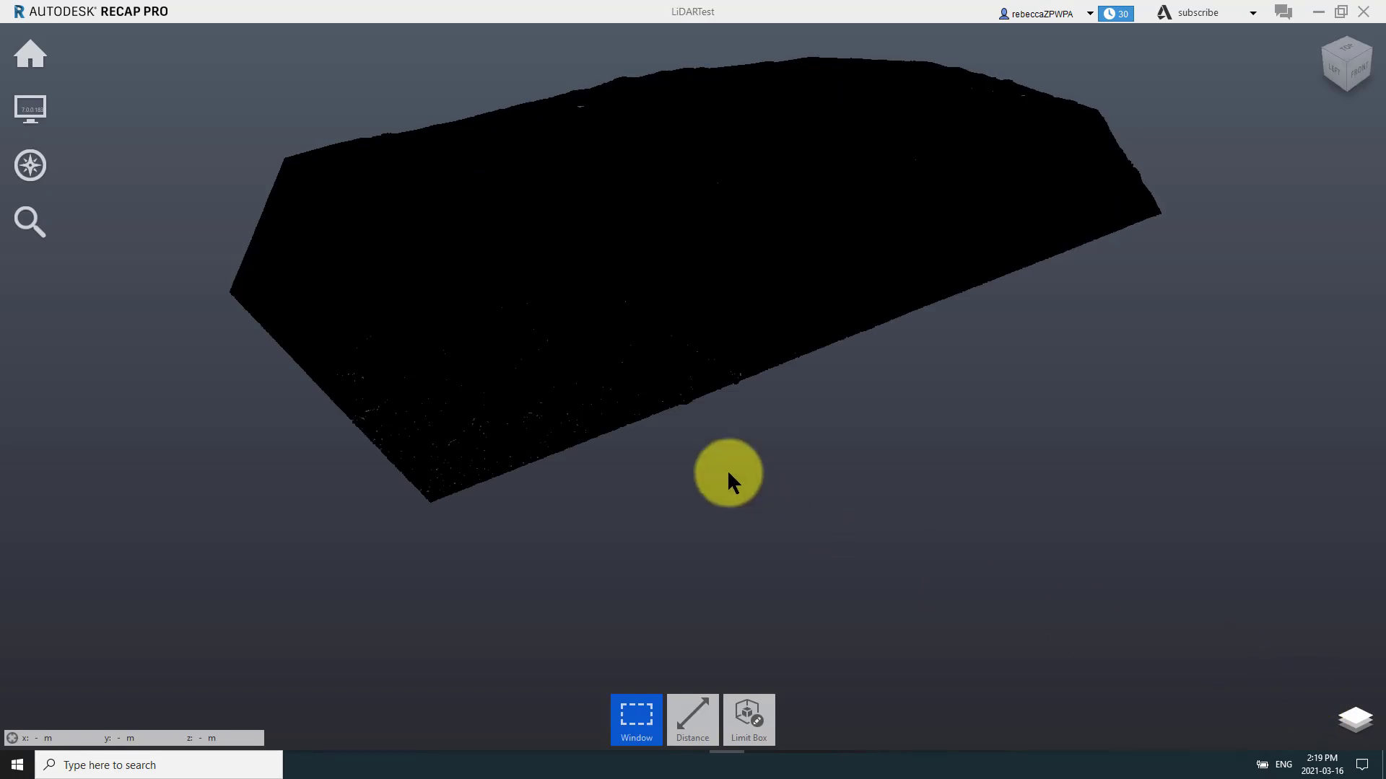
drag(653, 388, 694, 375)
mouse_move(473, 394)
mouse_down()
mouse_move(503, 402)
mouse_move(467, 406)
mouse_up()
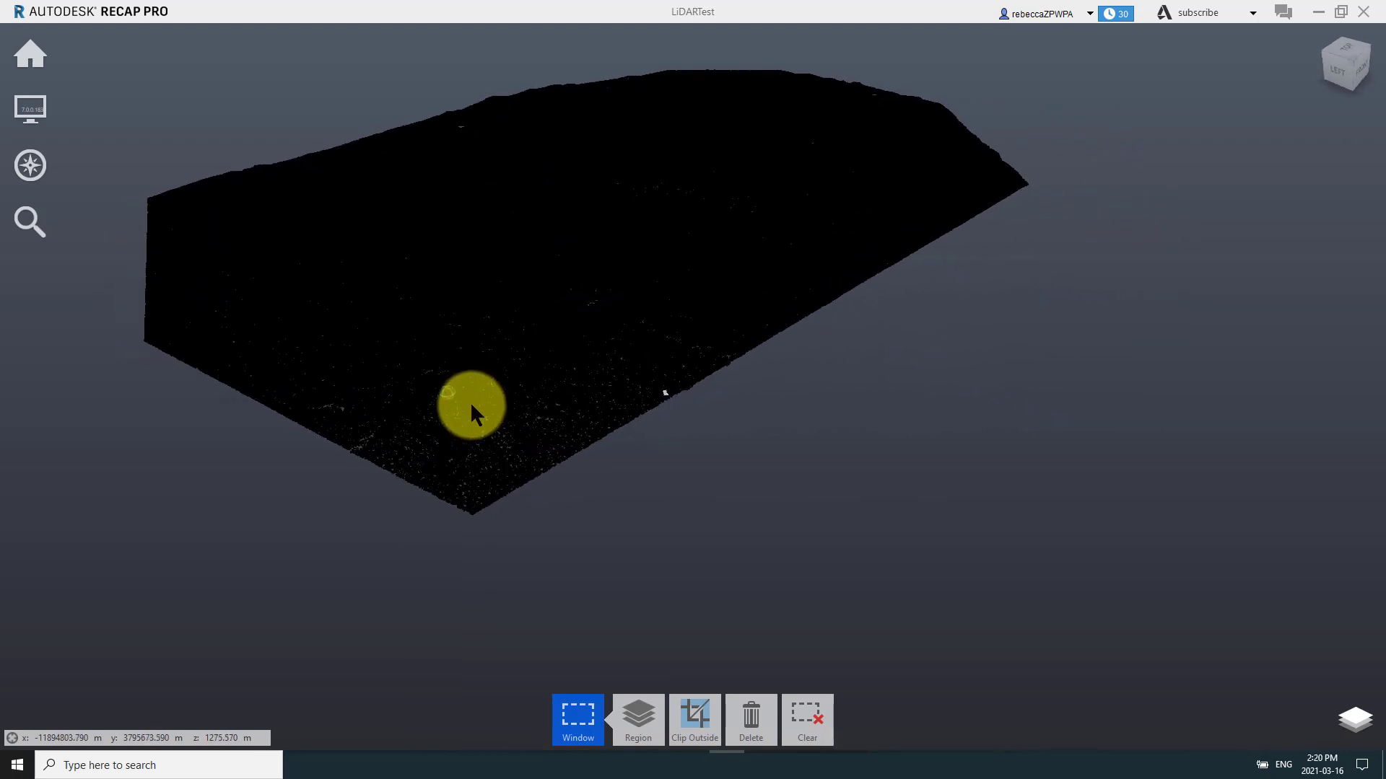
- Export the project from Home > Export as one unified scan file
mouse_move(27, 54)
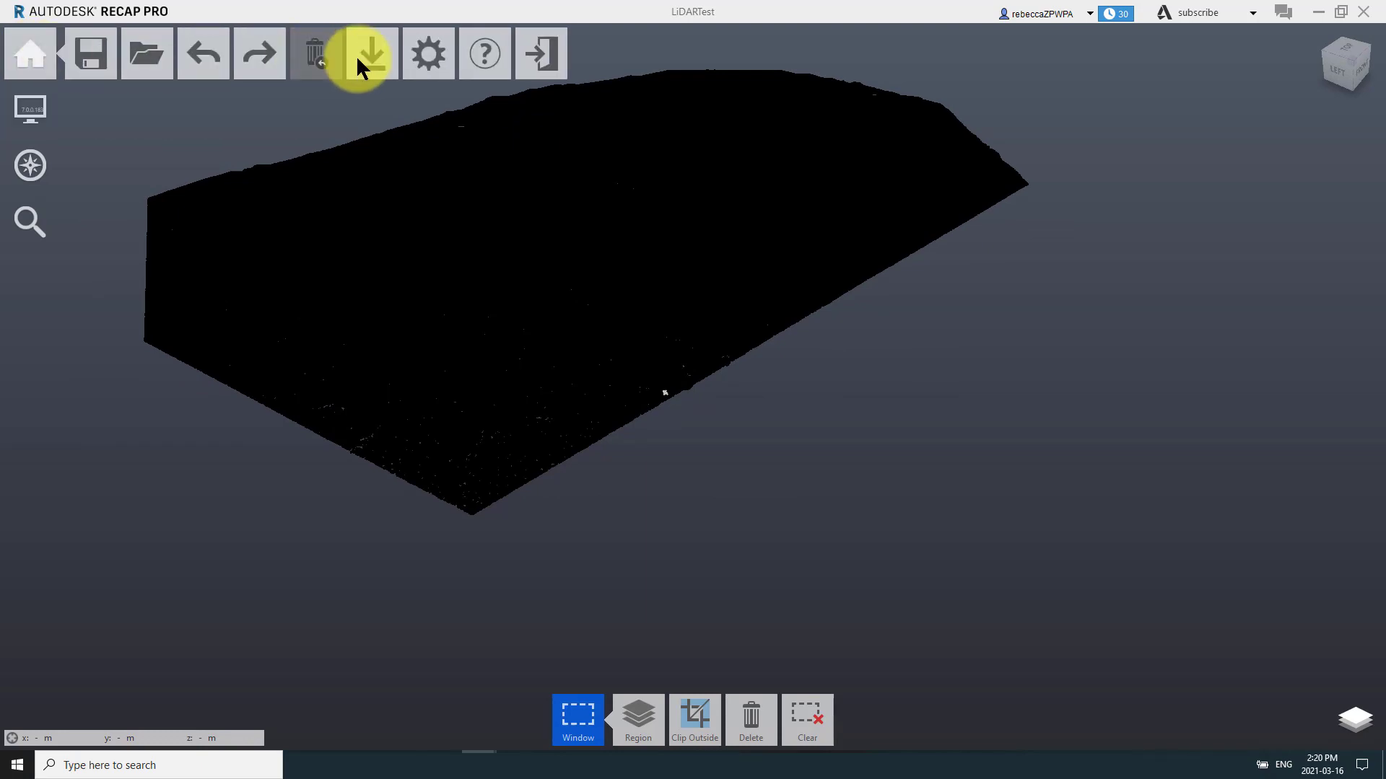
mouse_move(373, 64)
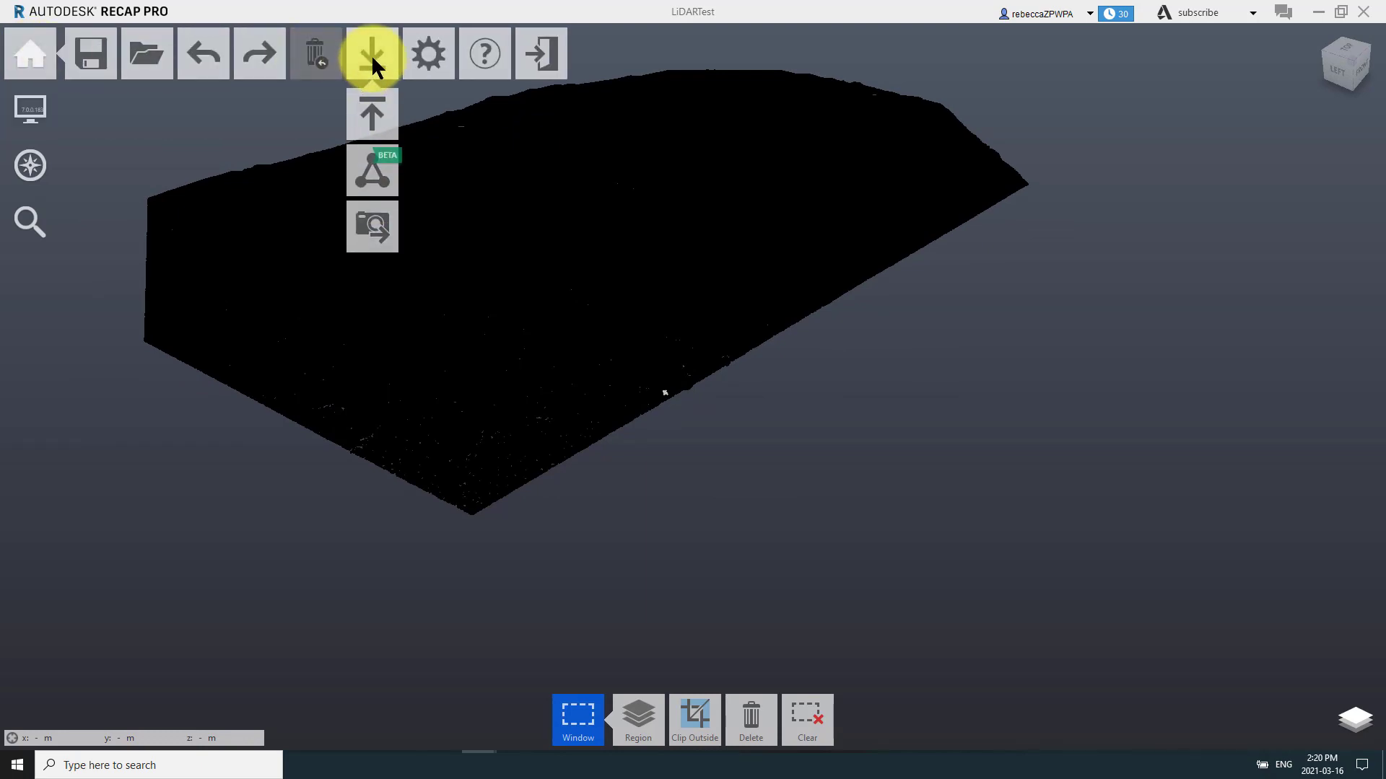
click(378, 119)
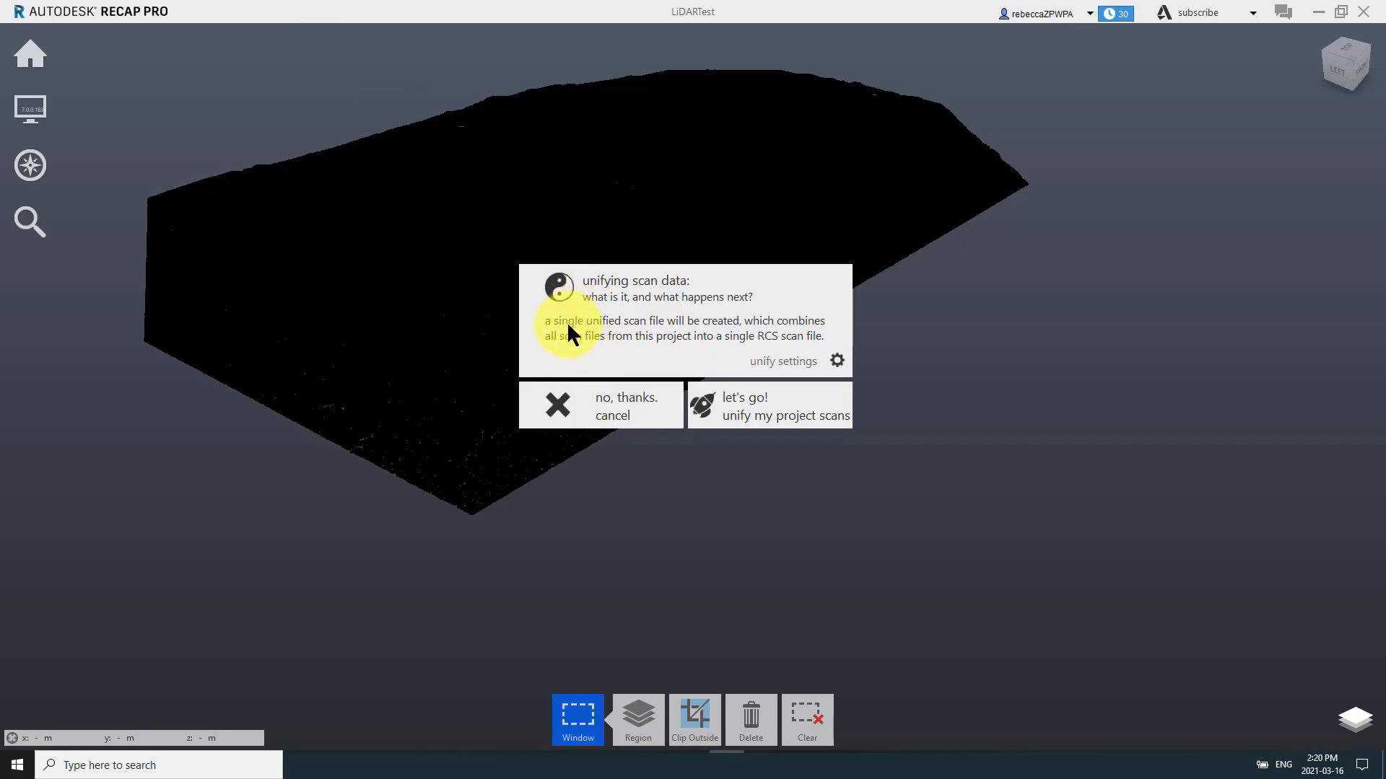
click(756, 406)
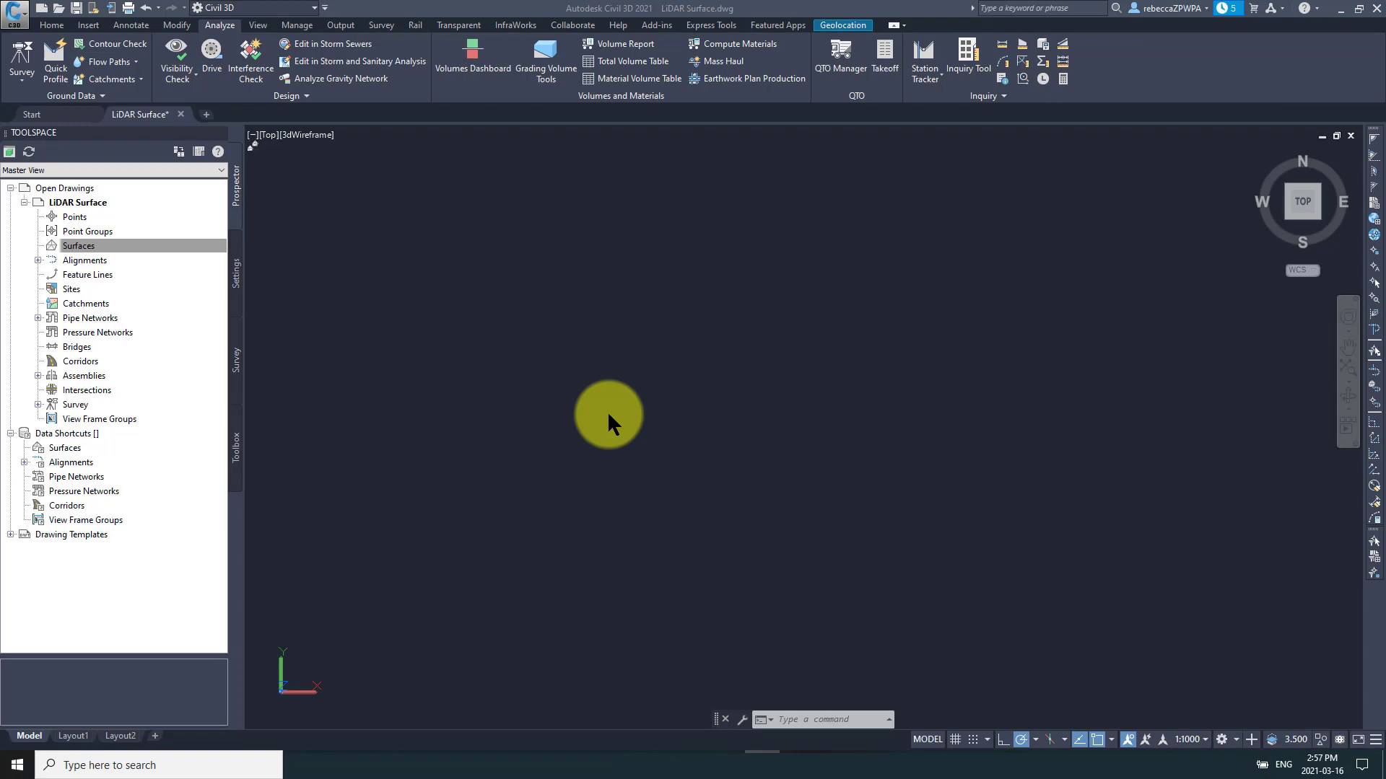
- Attach LiDARTest.rcs to the drawing at insertion point 0,0,0
click(608, 413)
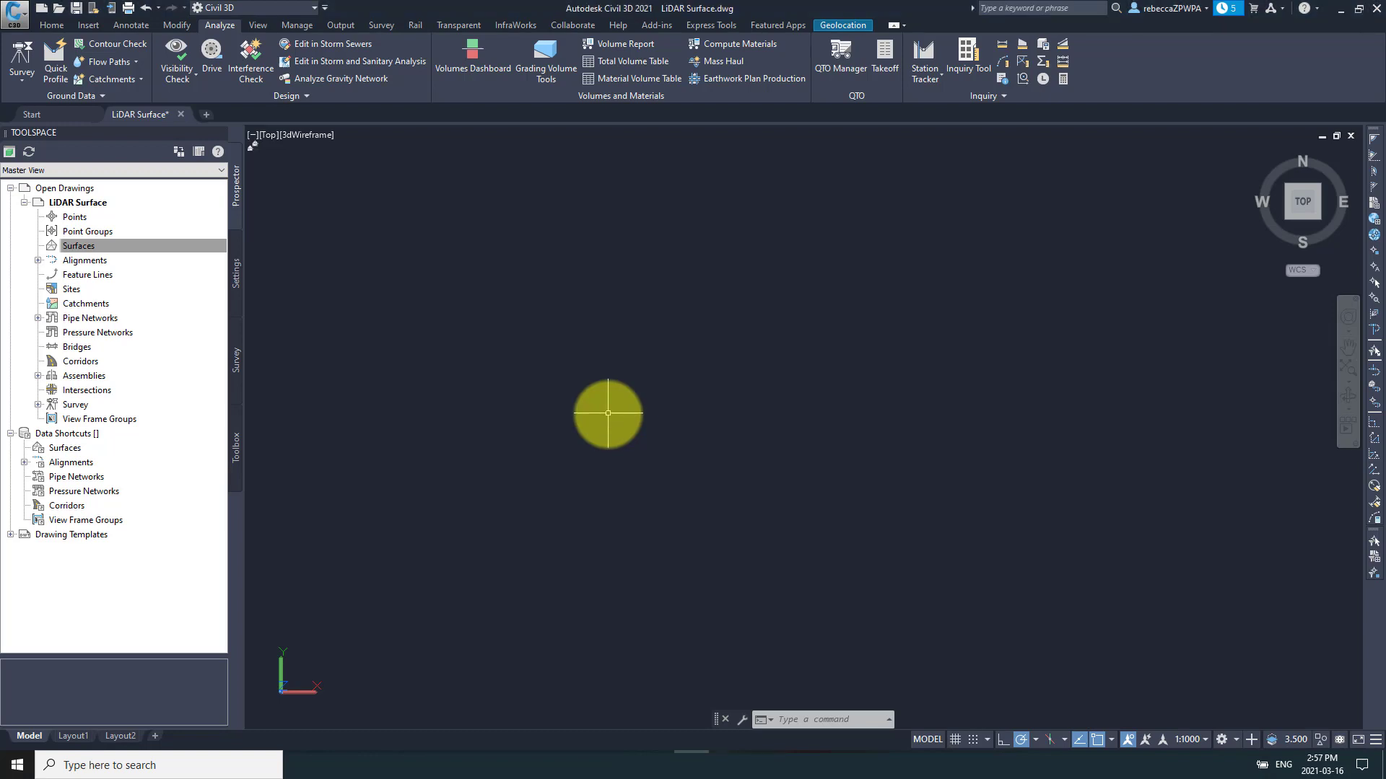
click(90, 28)
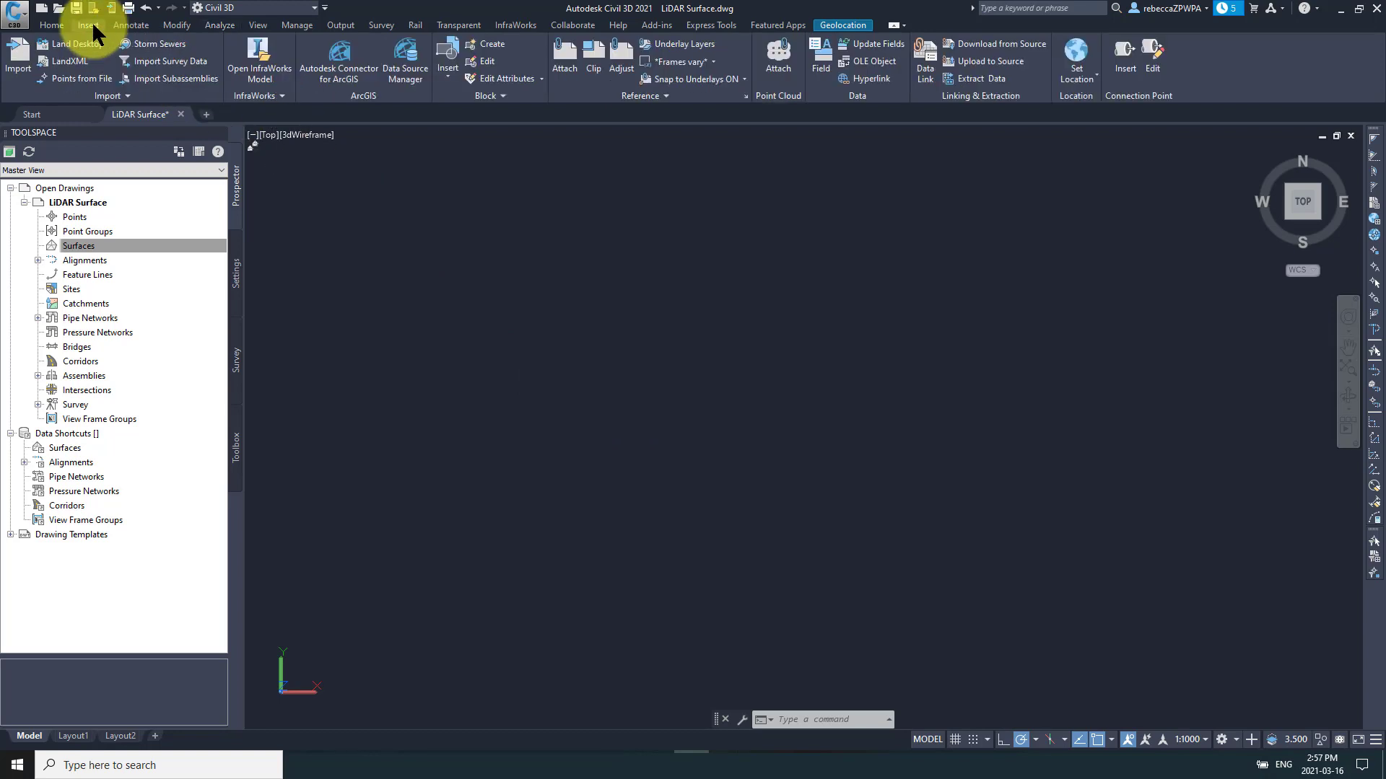
click(770, 59)
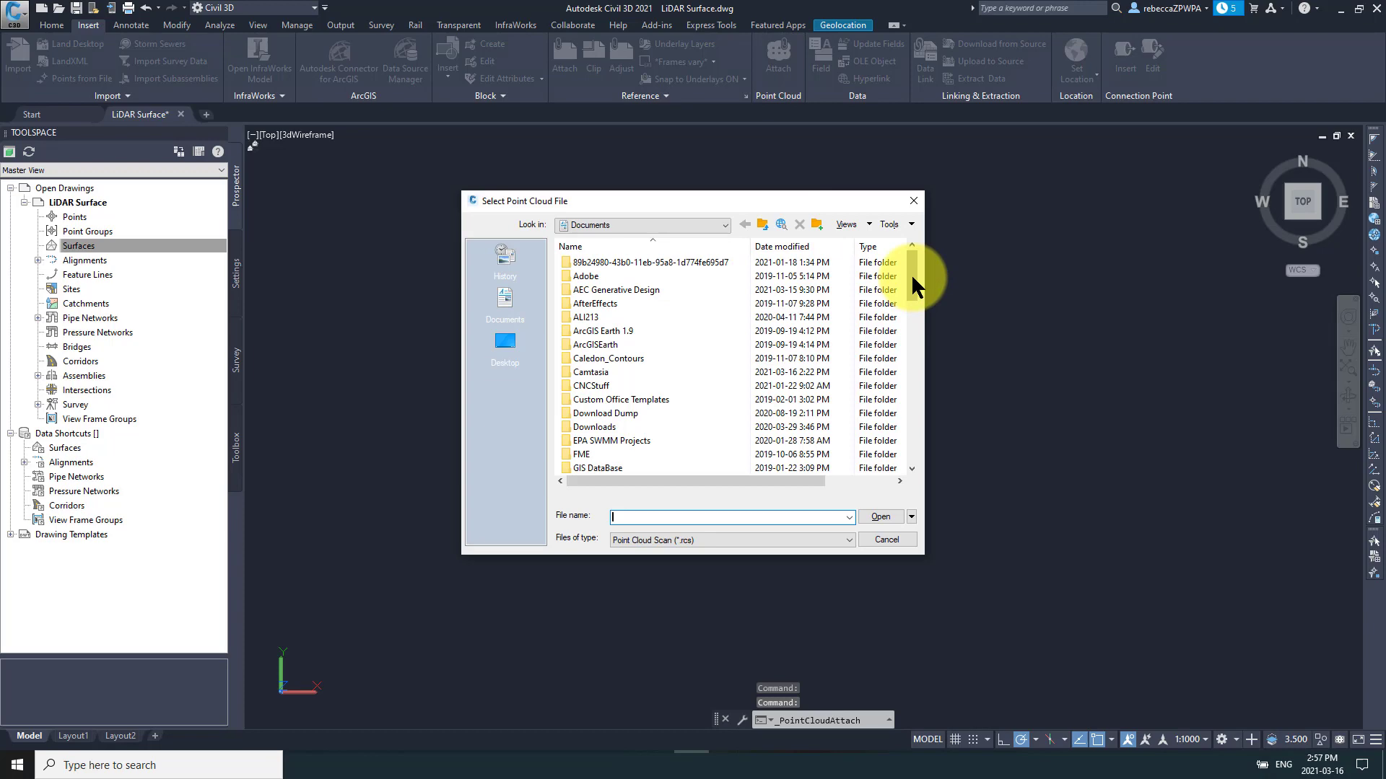
drag(911, 274, 917, 388)
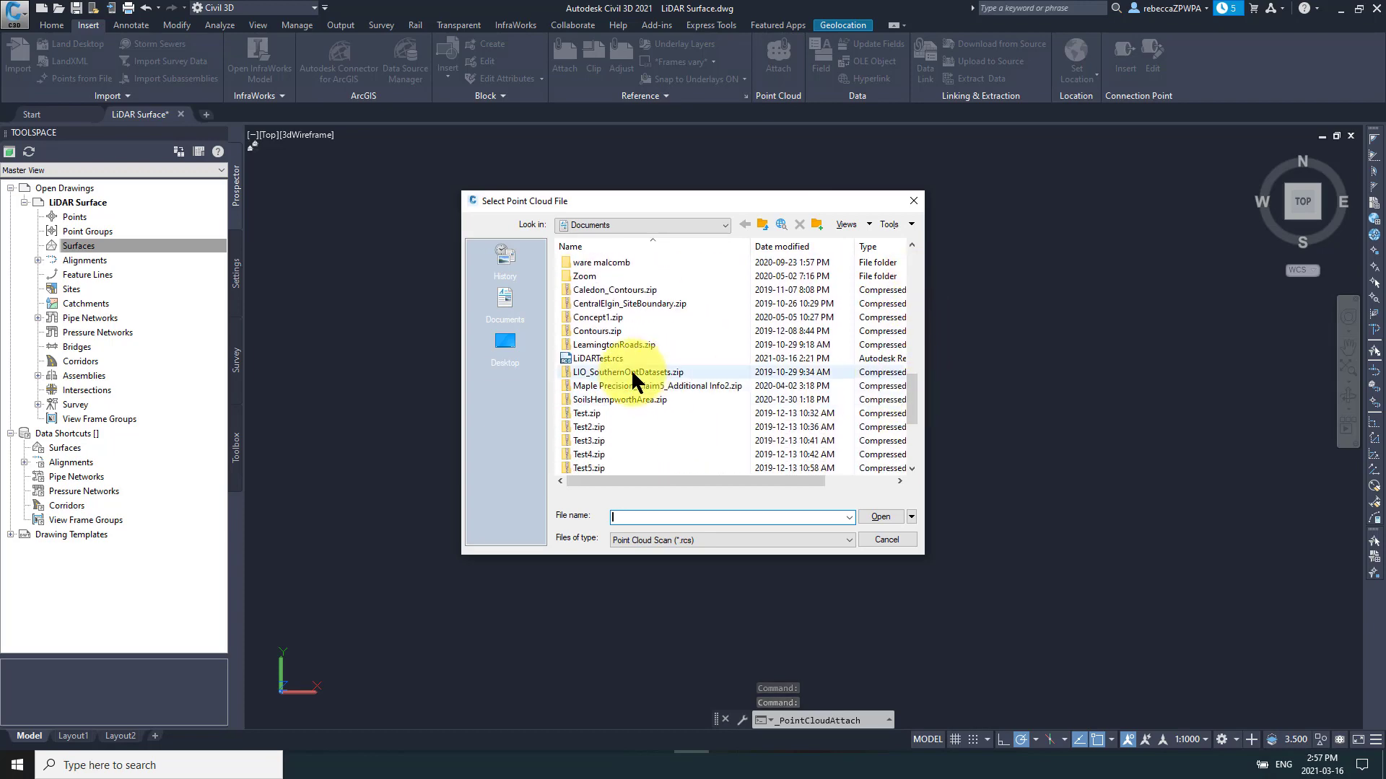
double_click(621, 357)
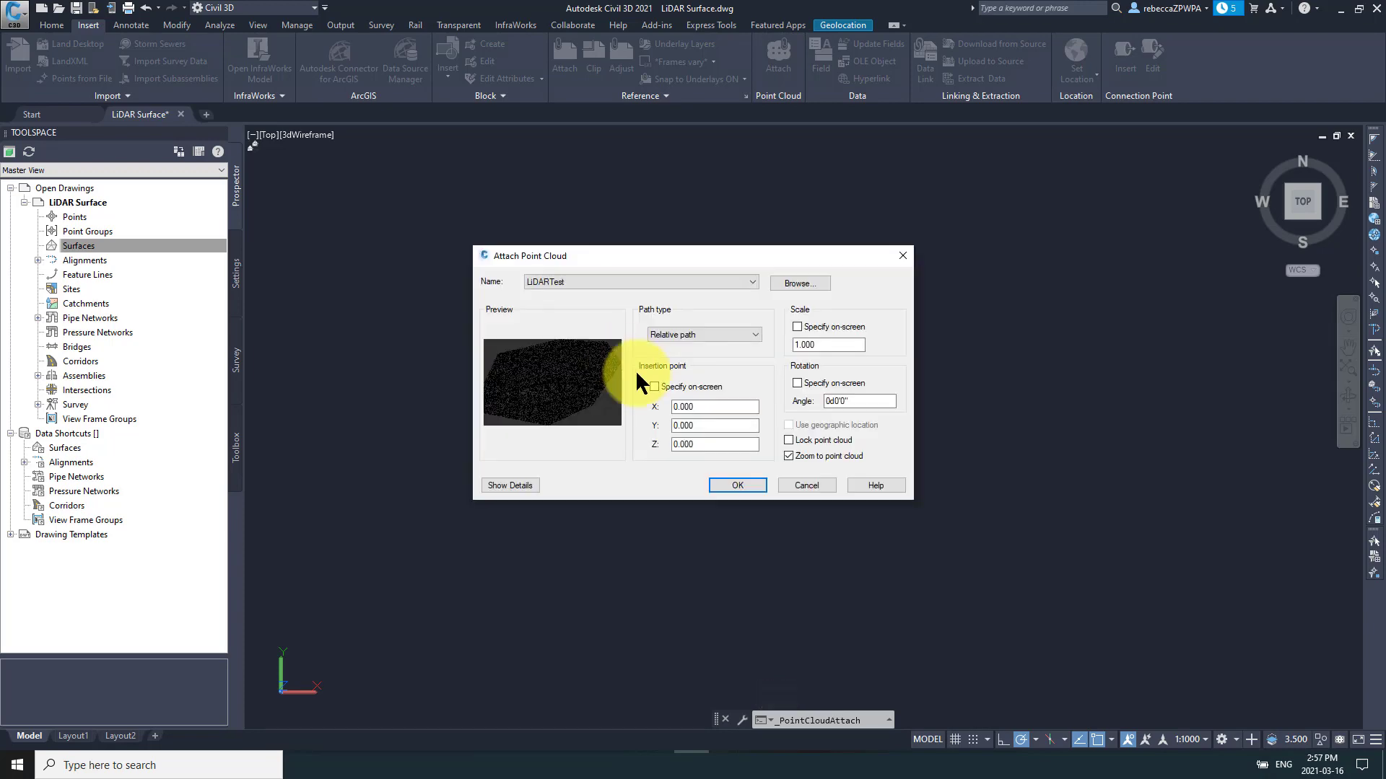
click(654, 386)
click(655, 387)
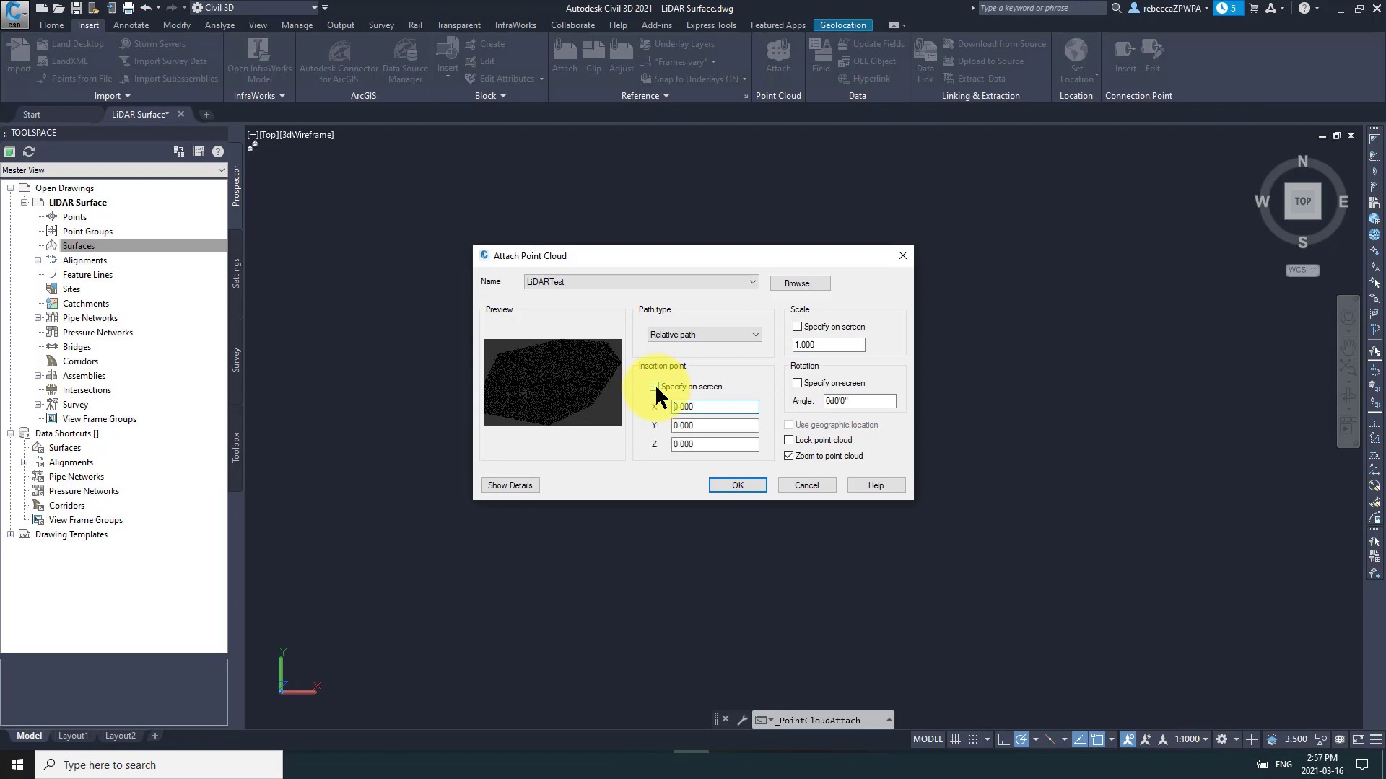
click(724, 482)
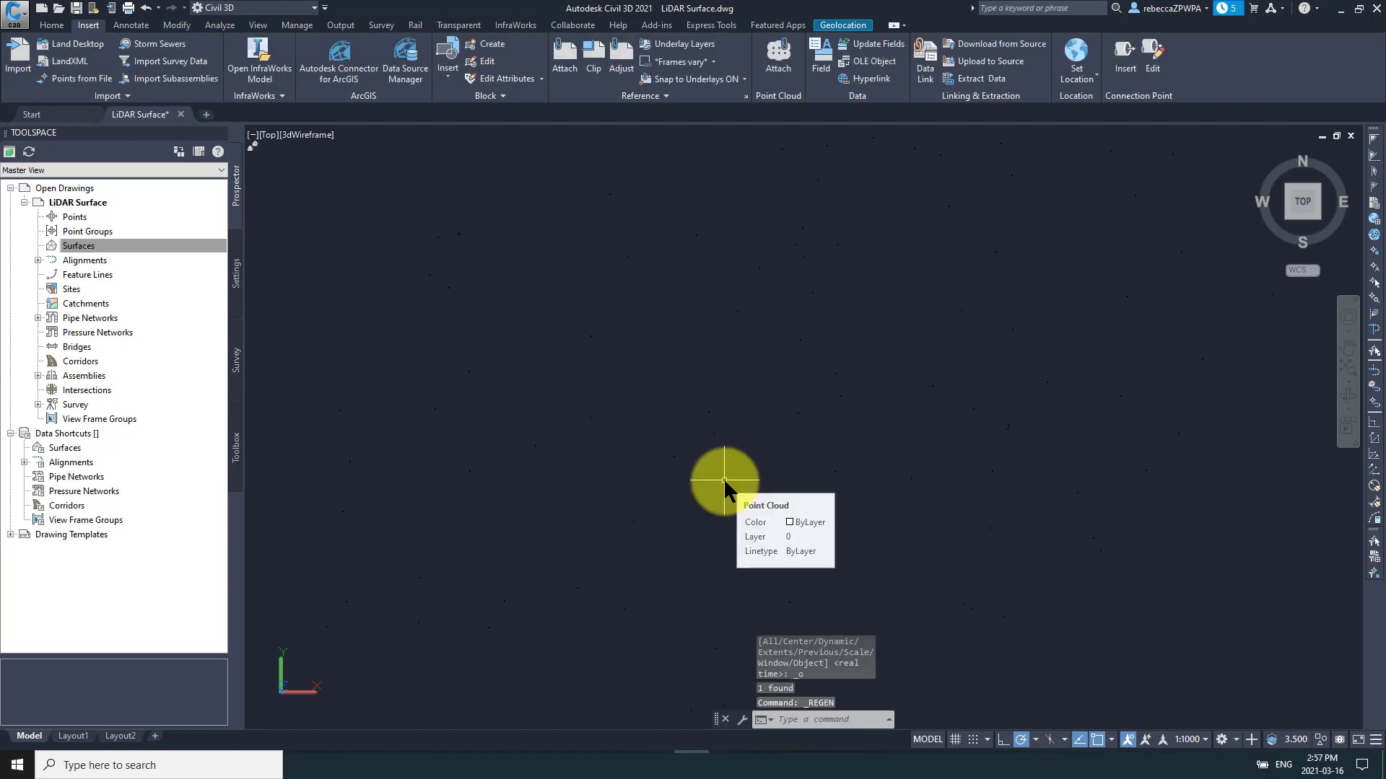
- Raise the attached point cloud's level of detail to 9
click(714, 435)
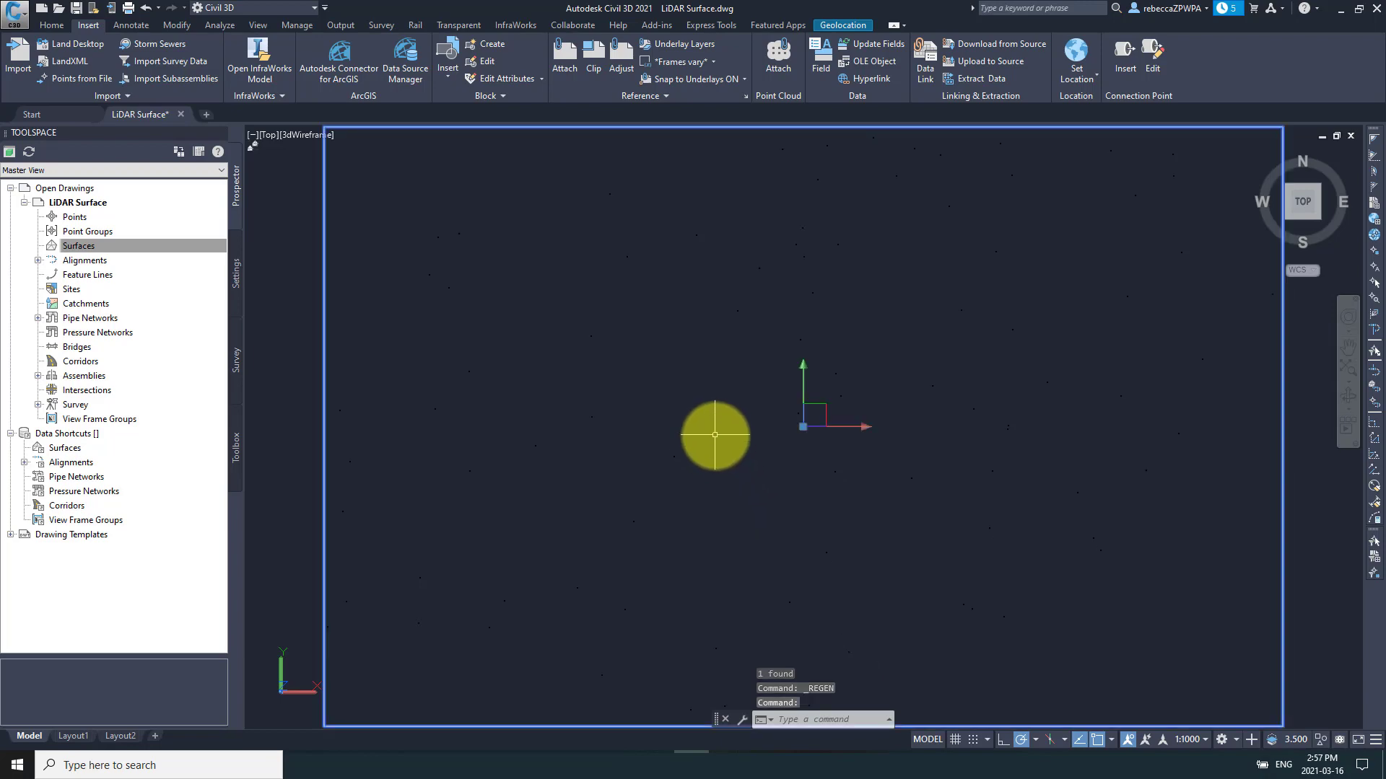
click(714, 435)
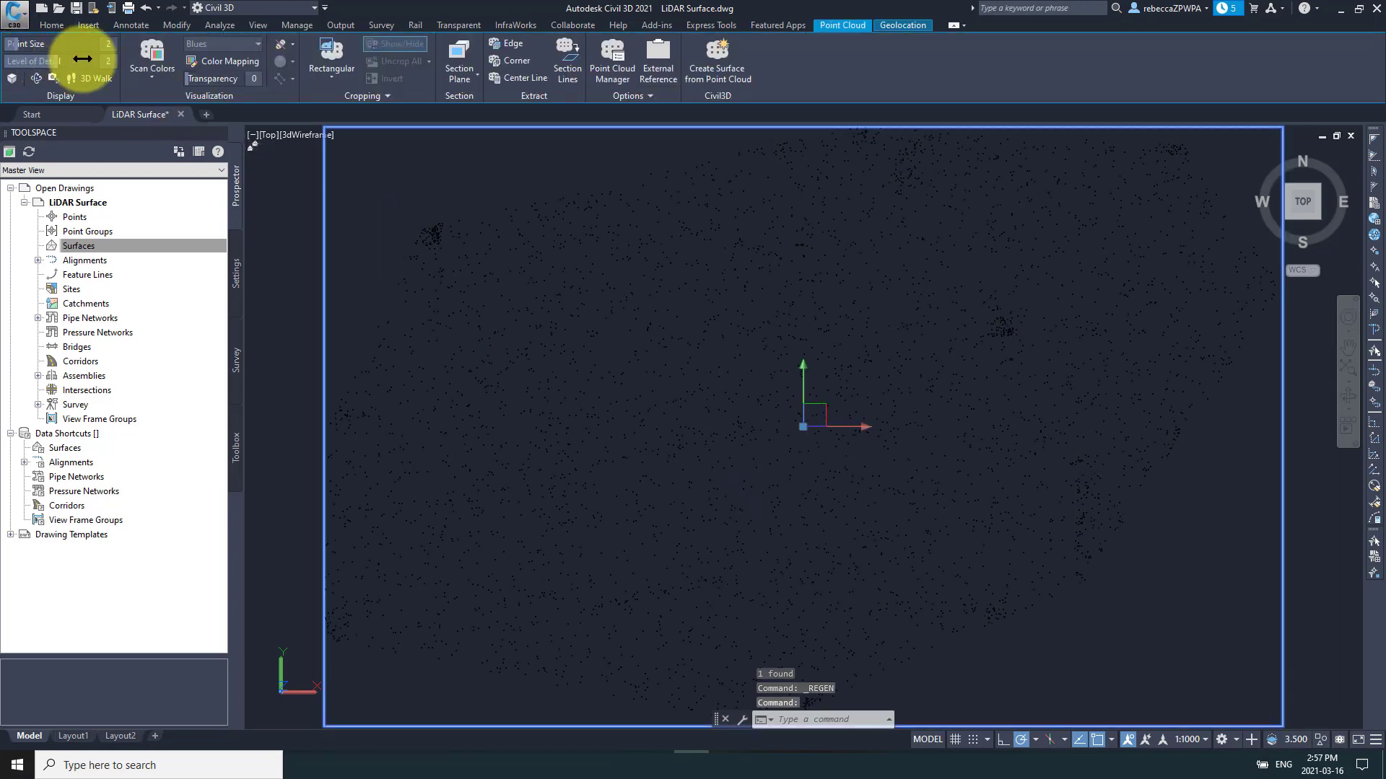
mouse_move(82, 60)
mouse_down()
mouse_move(122, 60)
mouse_move(91, 62)
mouse_up()
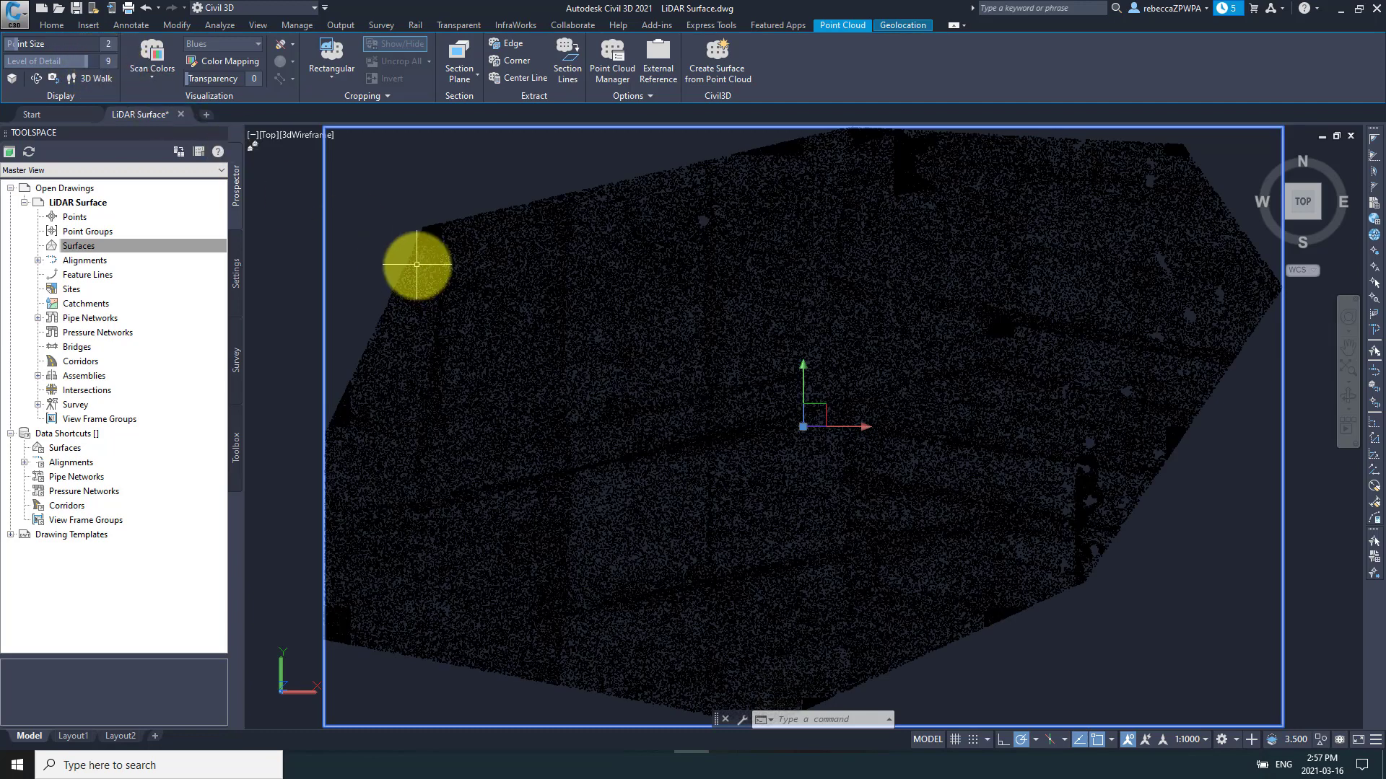
- Build Surface3 from LiDARTest with Contours 1m and 5m (Design) style and no filtering
click(729, 69)
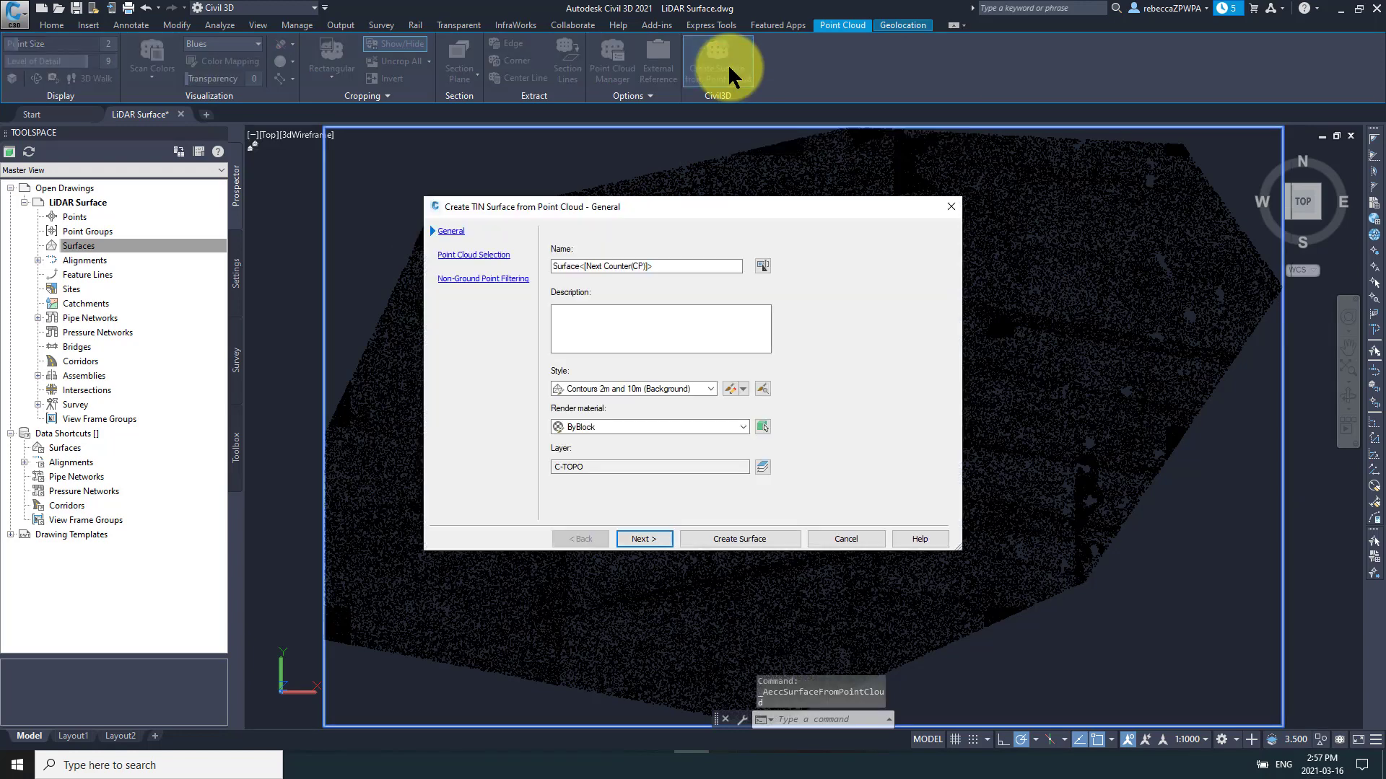
click(710, 387)
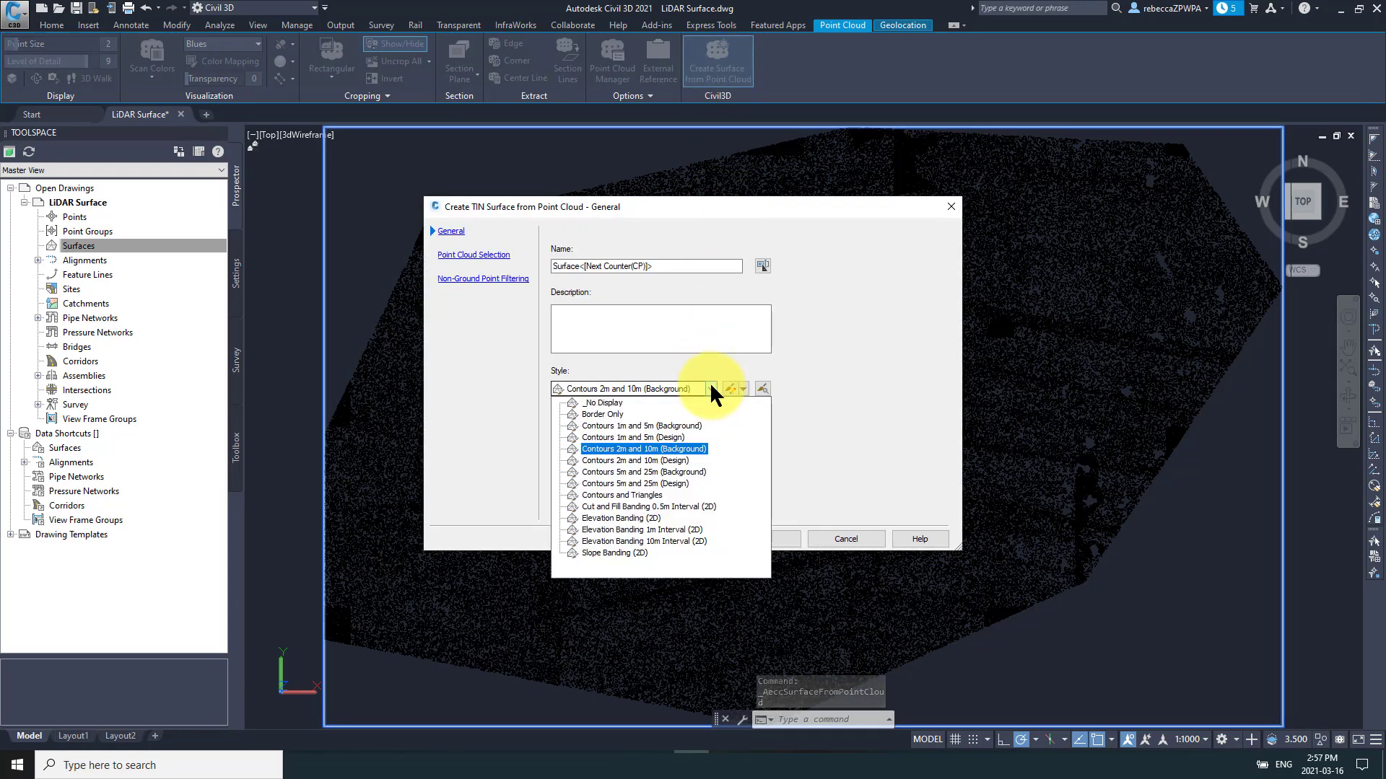
click(676, 436)
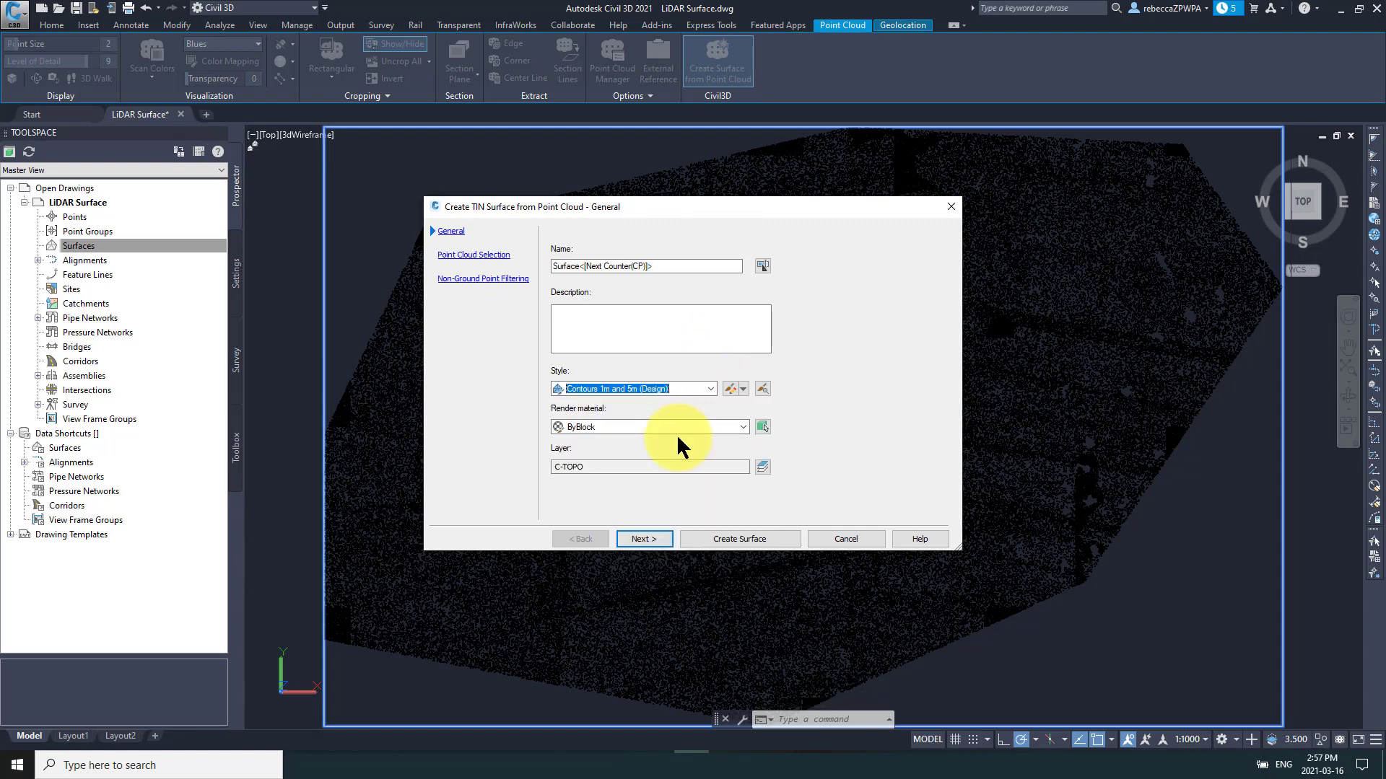
click(474, 255)
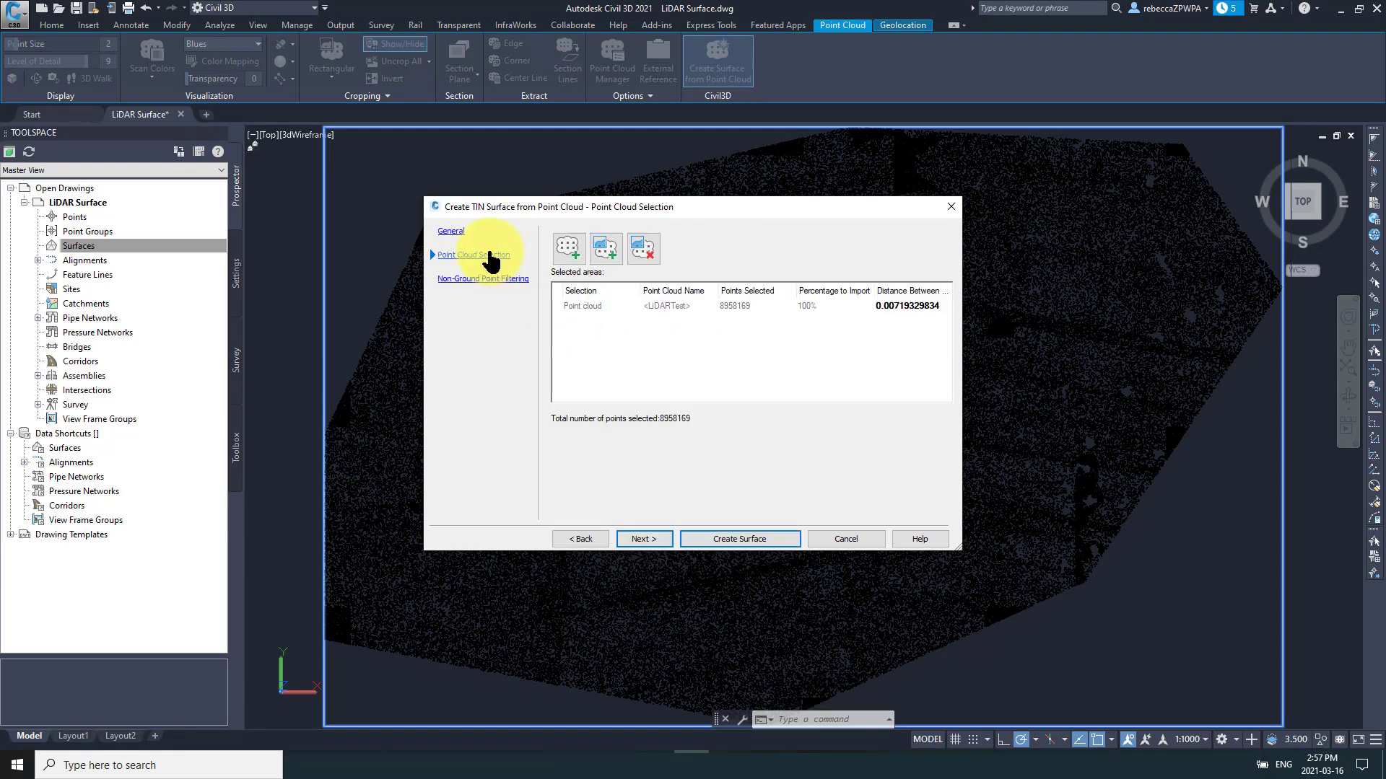
click(588, 305)
click(491, 279)
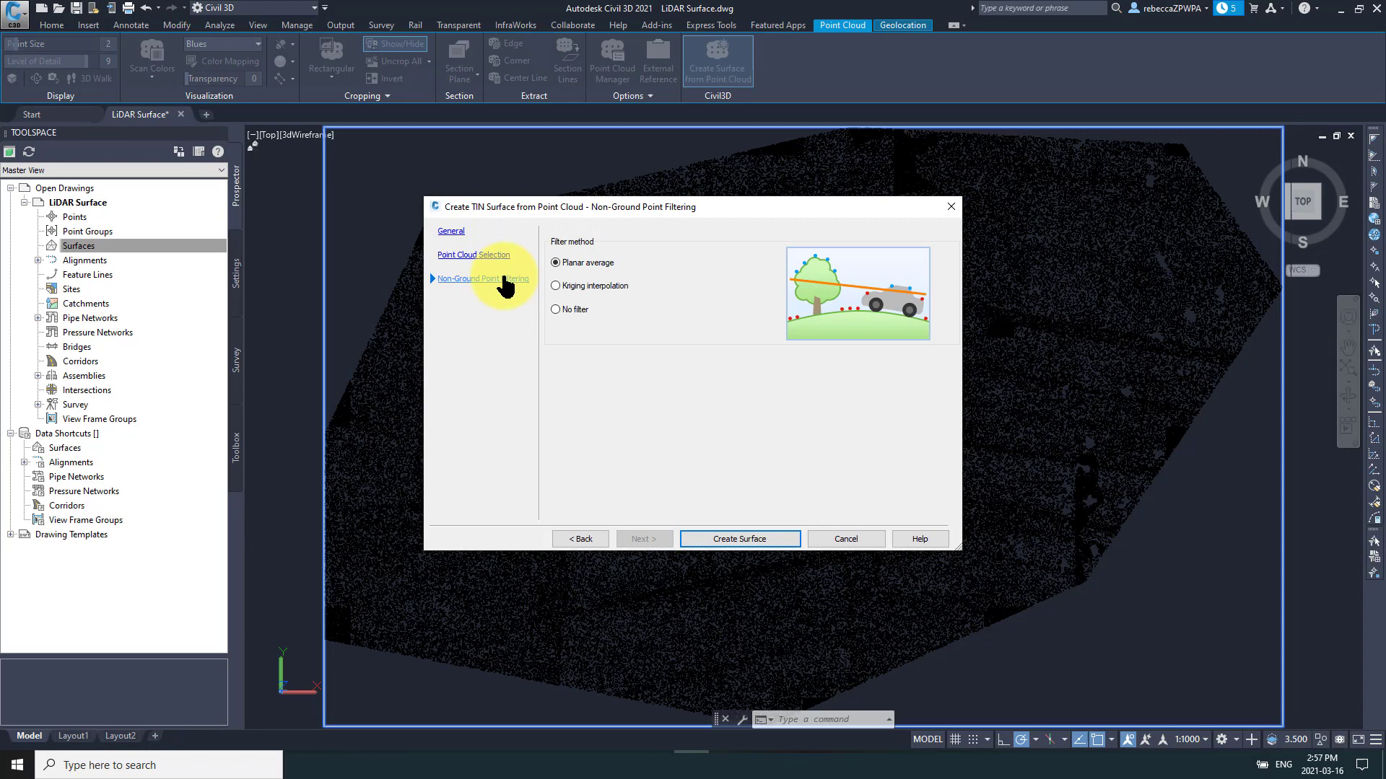
click(557, 310)
click(737, 538)
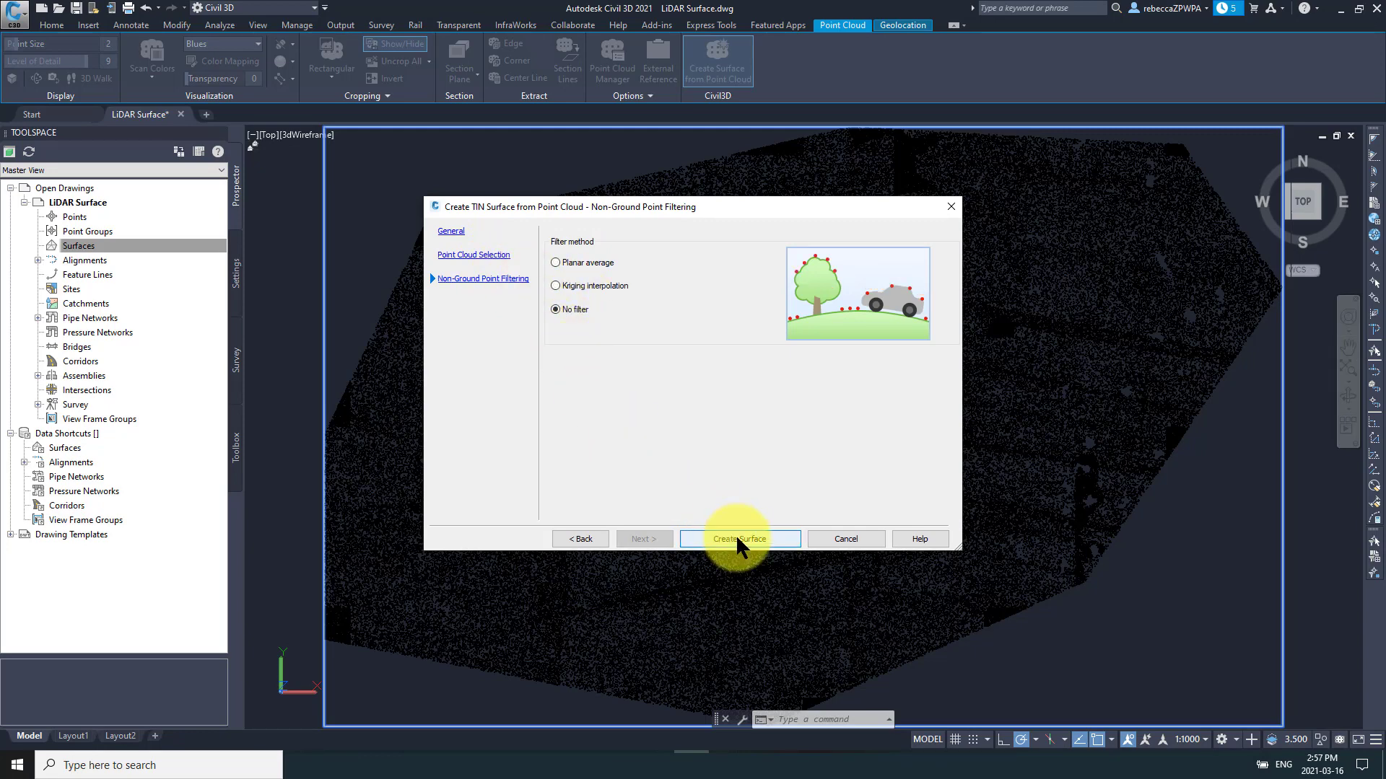
click(790, 432)
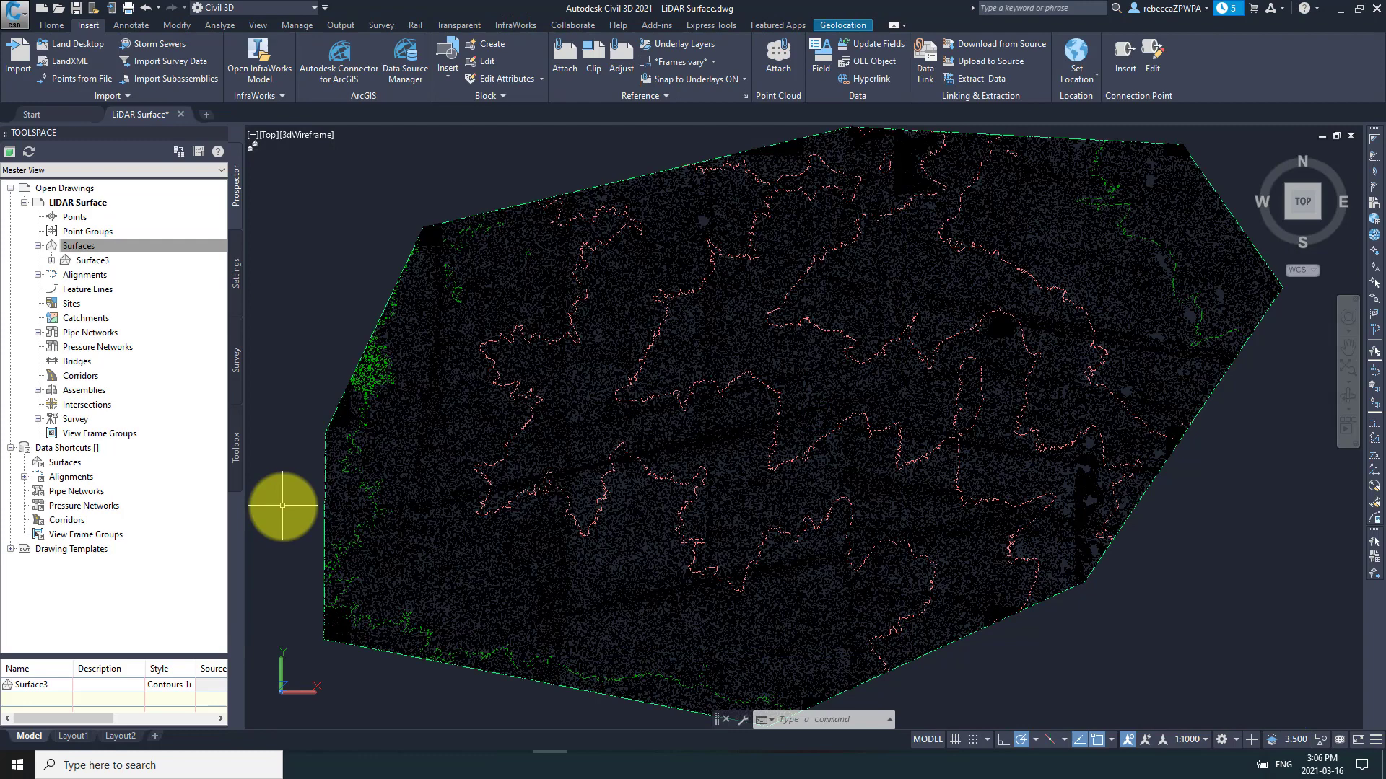
- Lower the point cloud's level of detail to 6 and clear the selection
click(419, 431)
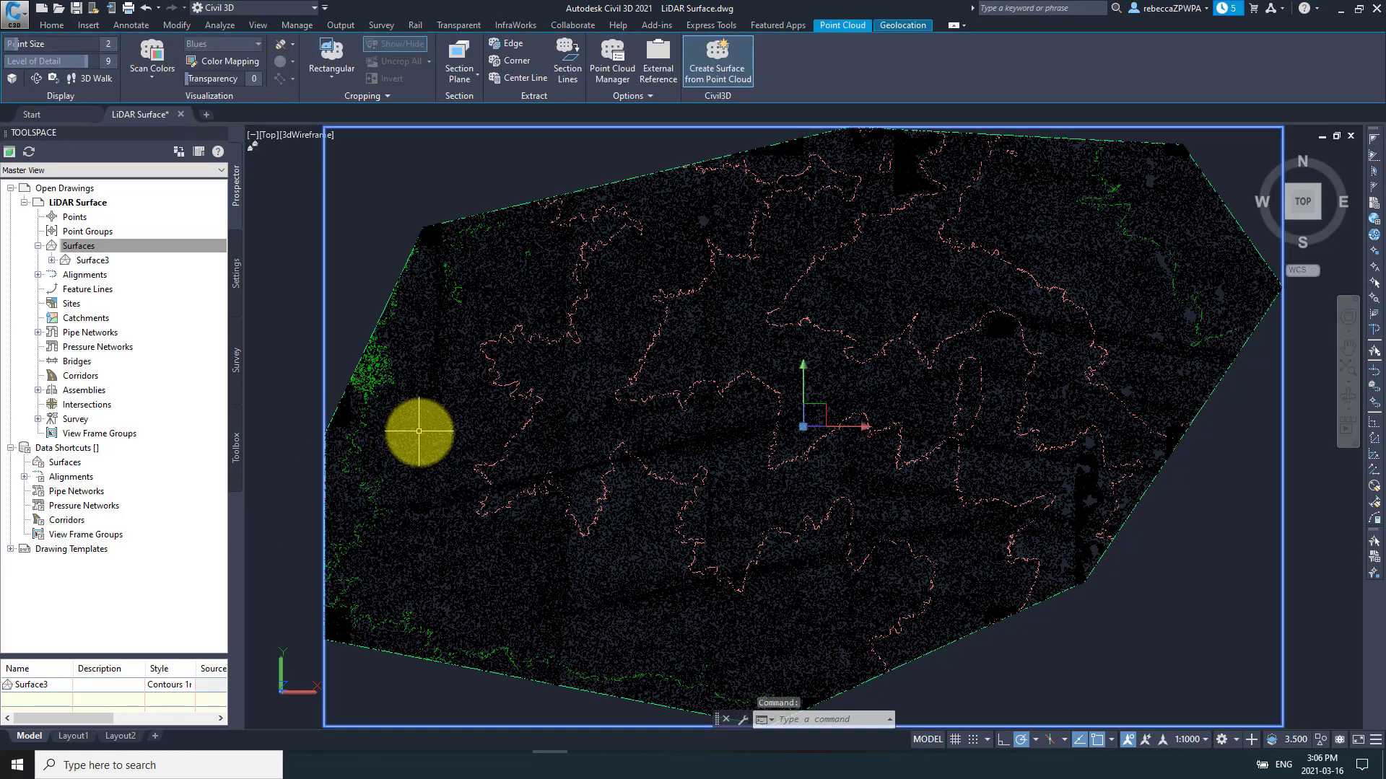
click(78, 61)
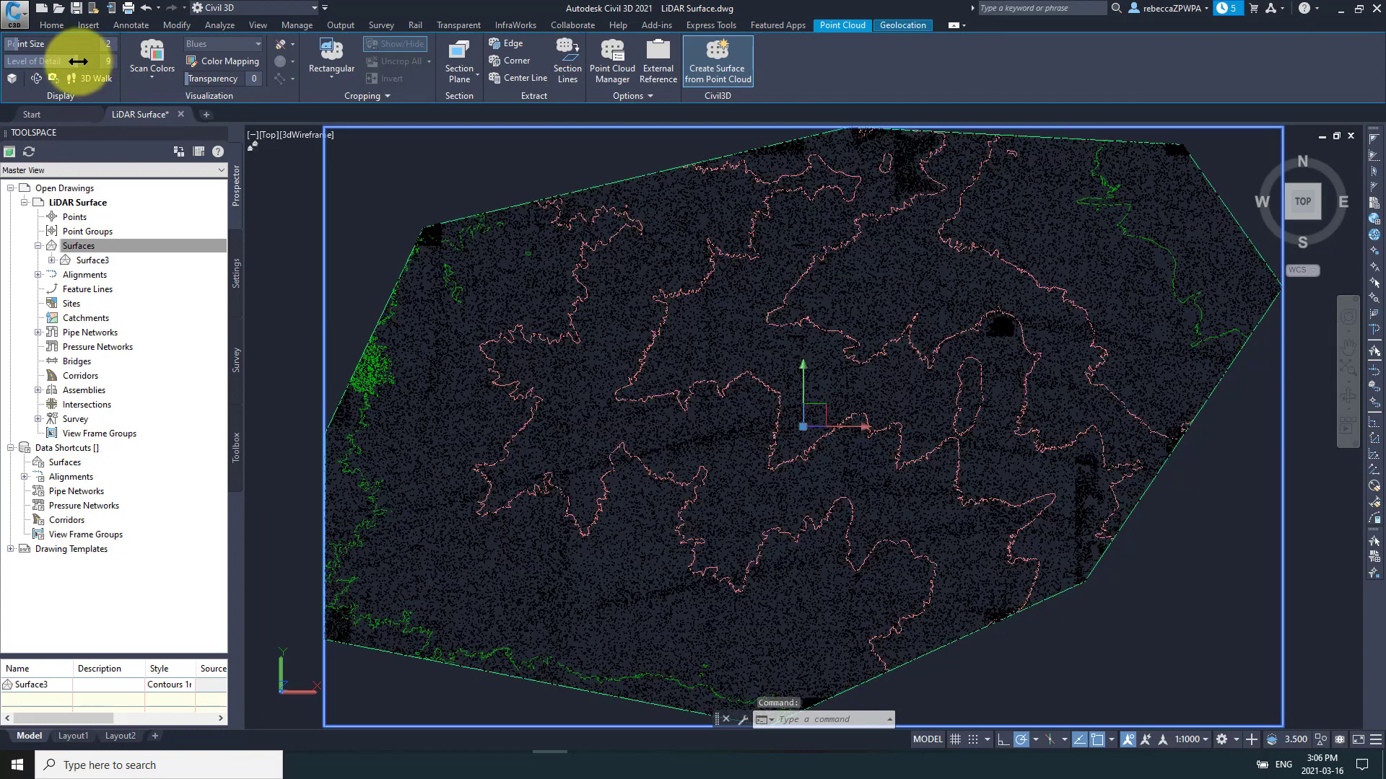
drag(78, 61, 52, 64)
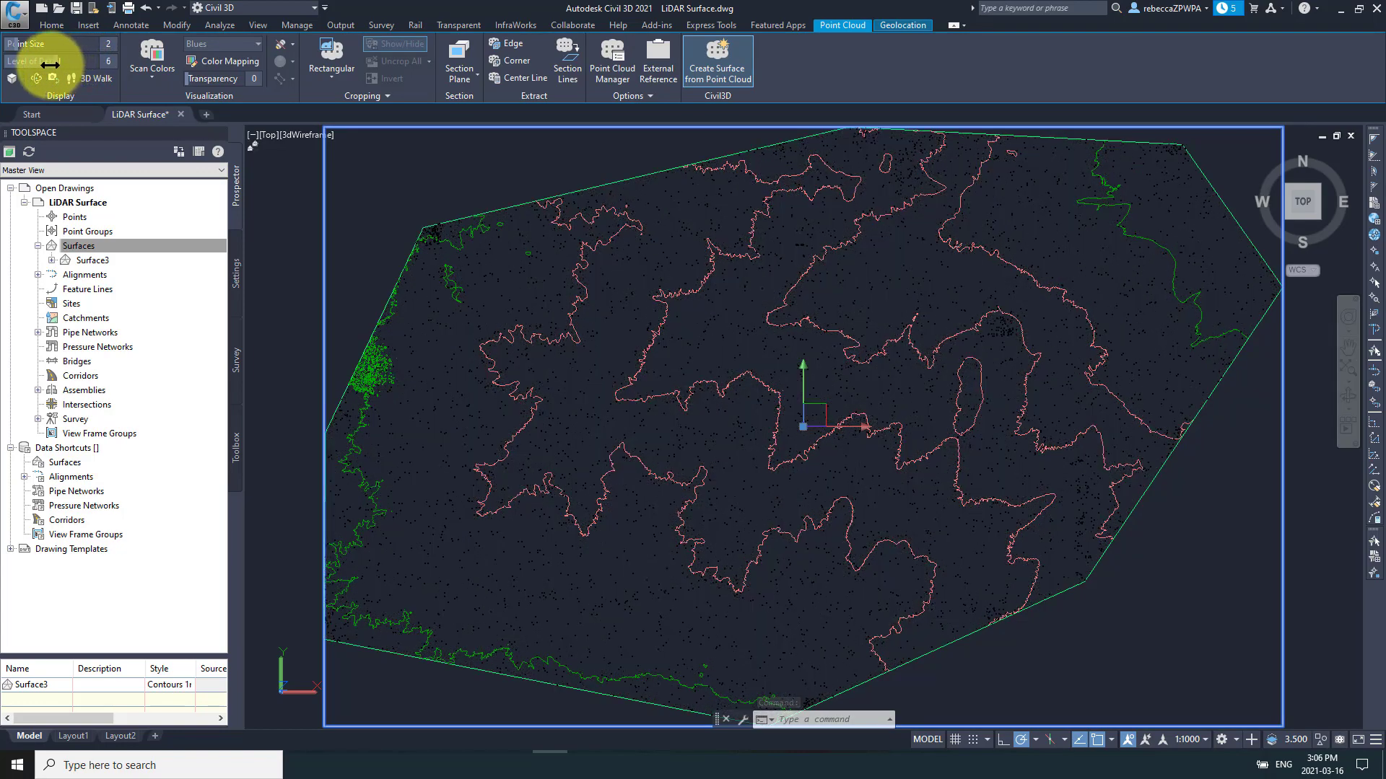
click(288, 236)
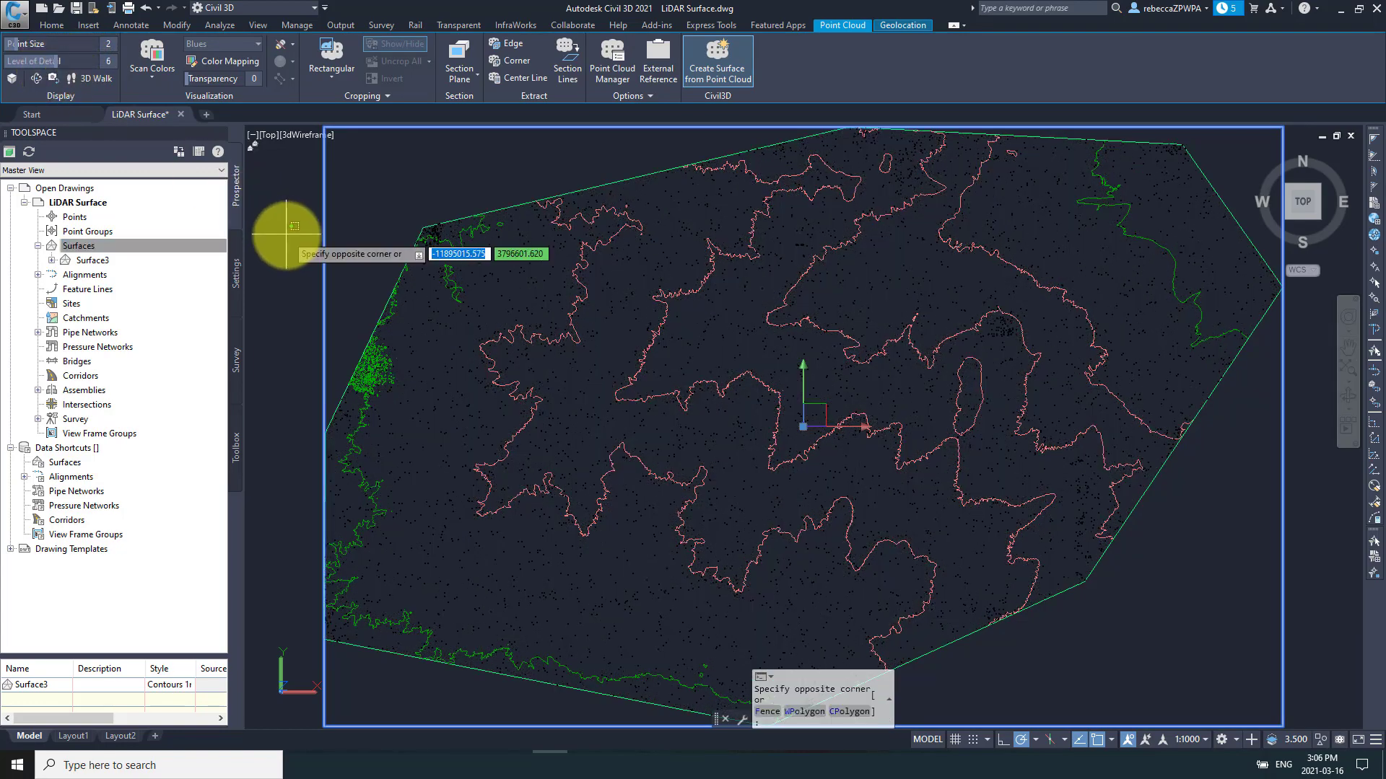
key(Escape)
- Zoom and pan across the drawing to inspect Surface3's contours
scroll(721, 489, up, 5)
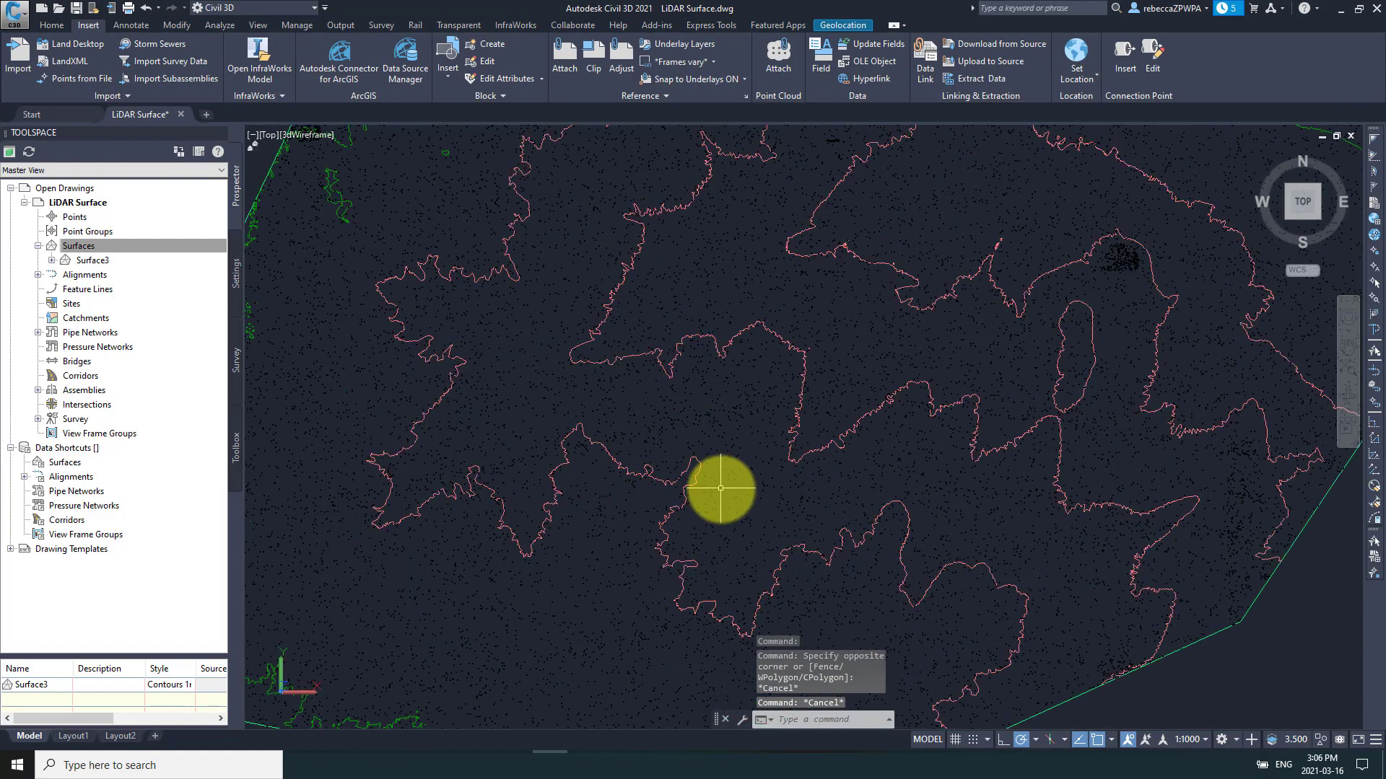
scroll(721, 489, down, 5)
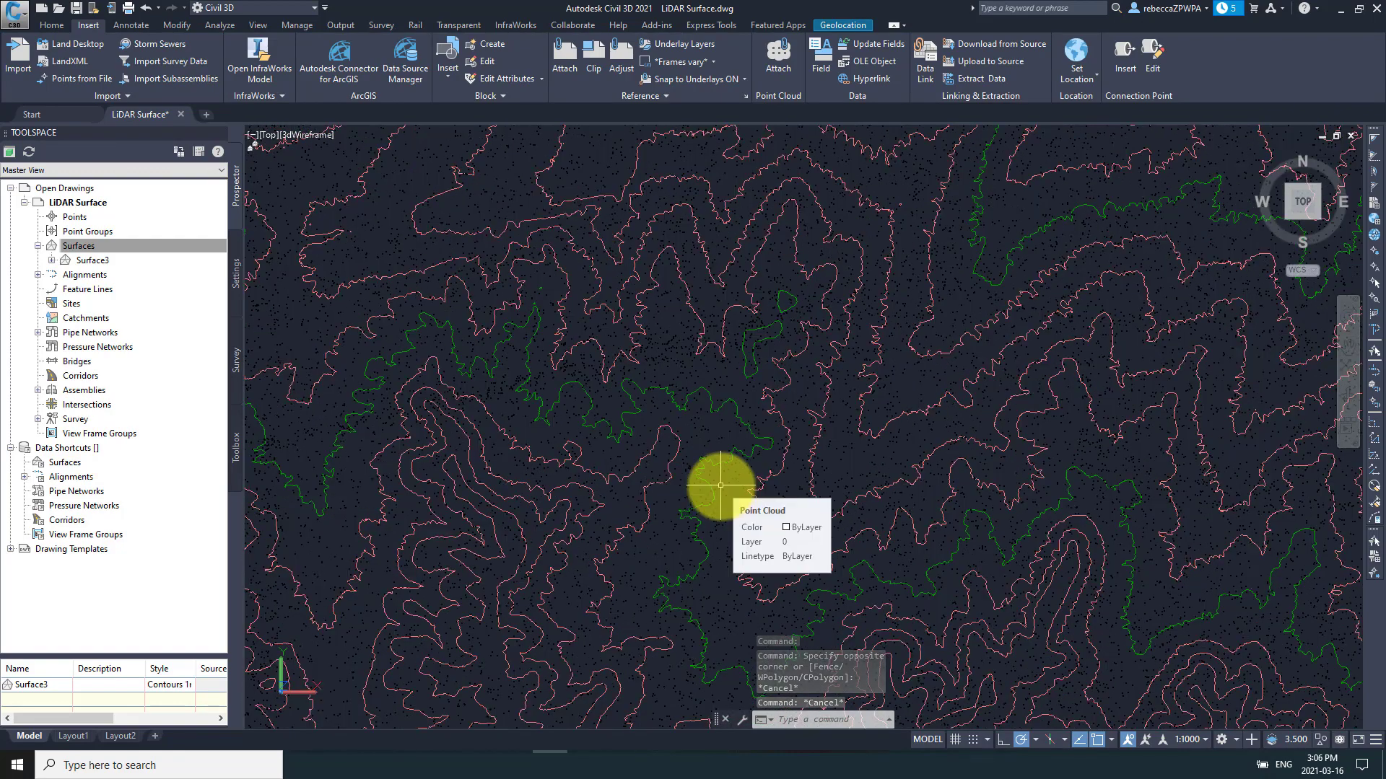
scroll(725, 410, down, 3)
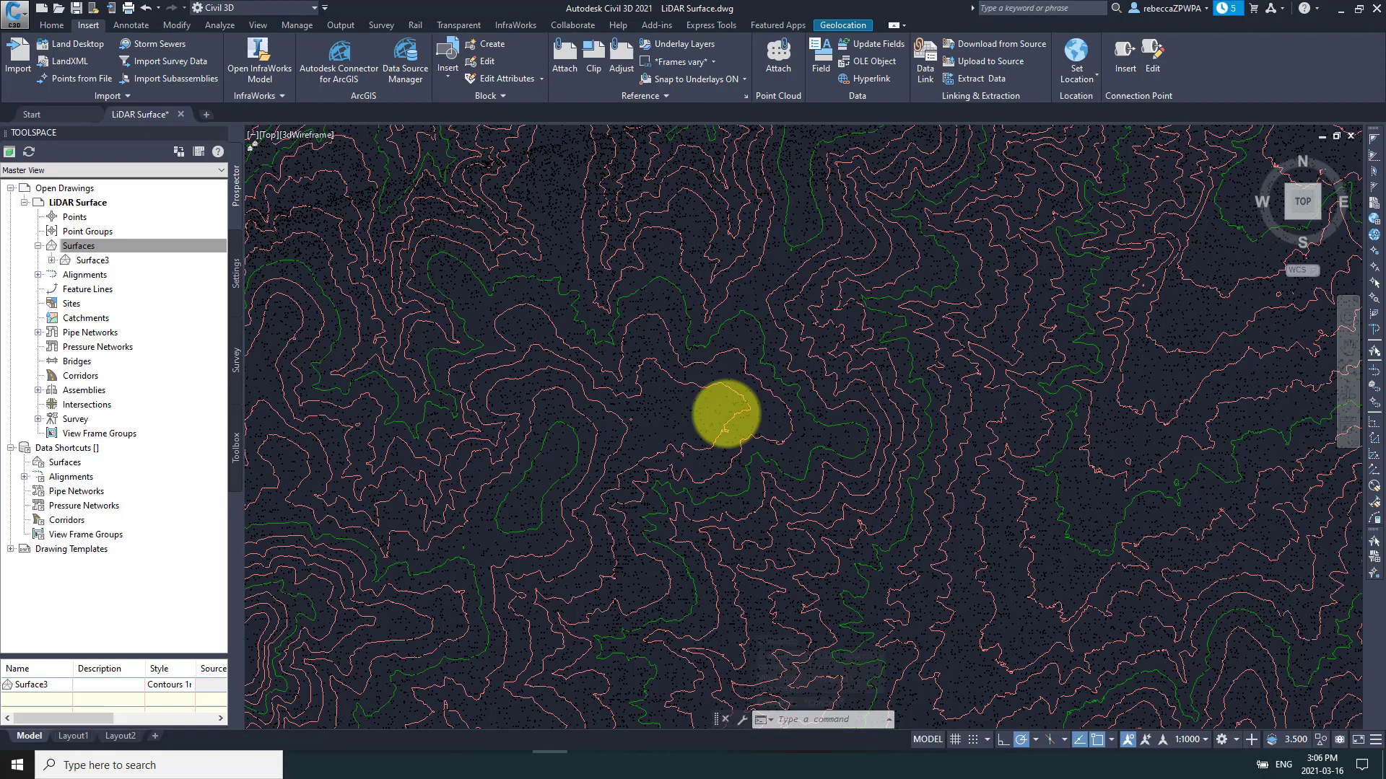
right_click(728, 417)
click(765, 480)
mouse_move(841, 327)
mouse_down()
mouse_move(774, 449)
mouse_move(637, 570)
mouse_up()
mouse_move(1131, 297)
mouse_down()
mouse_move(989, 433)
mouse_move(767, 575)
mouse_up()
drag(1119, 249, 954, 462)
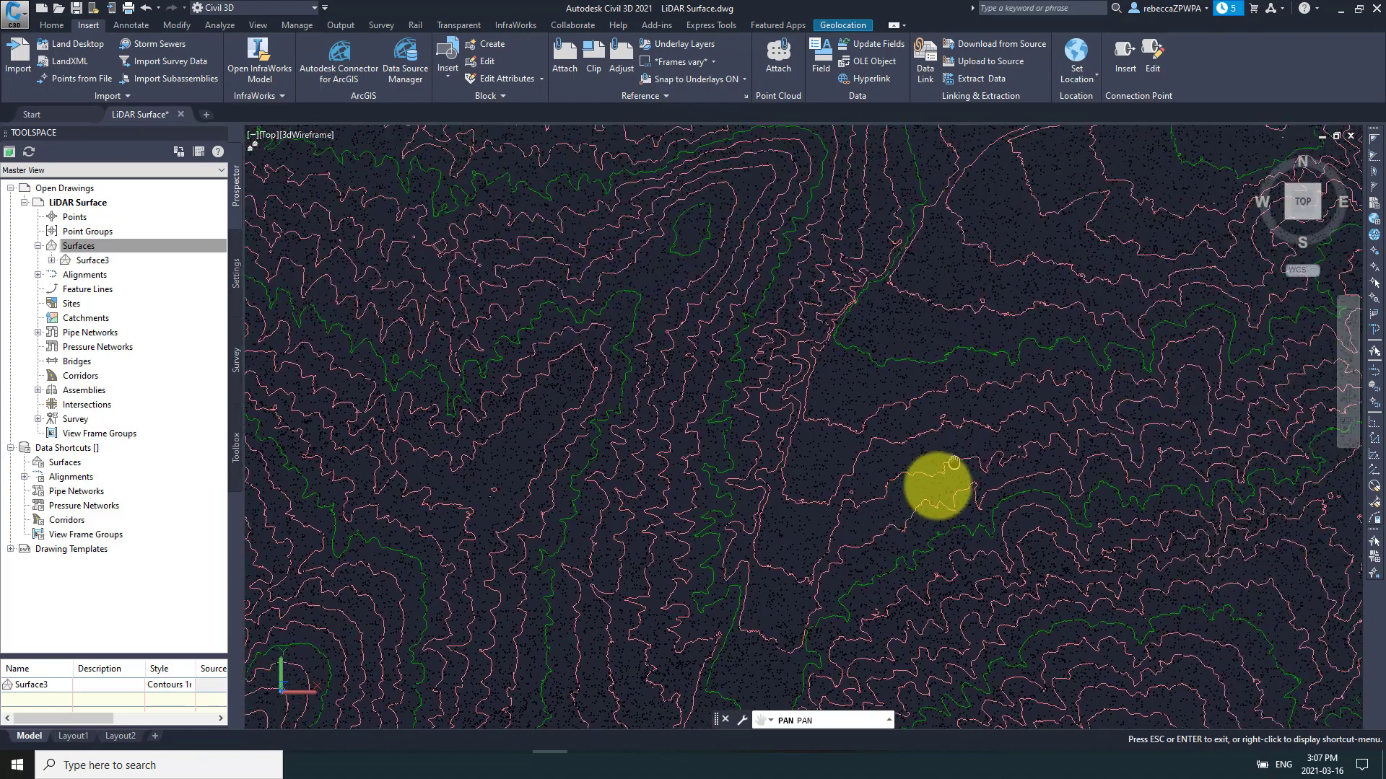
drag(1105, 241, 712, 477)
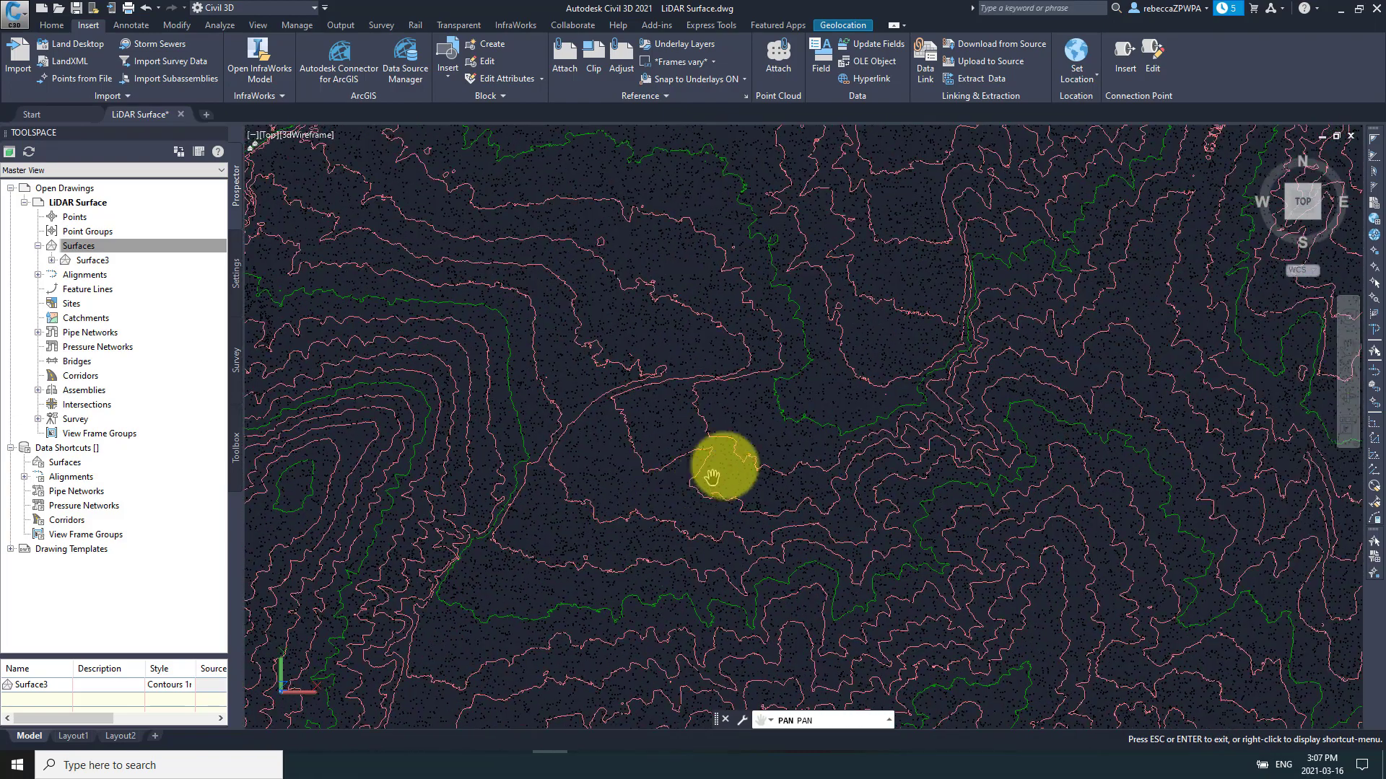
mouse_move(977, 248)
mouse_down()
mouse_move(776, 599)
mouse_move(773, 495)
mouse_move(730, 473)
mouse_up()
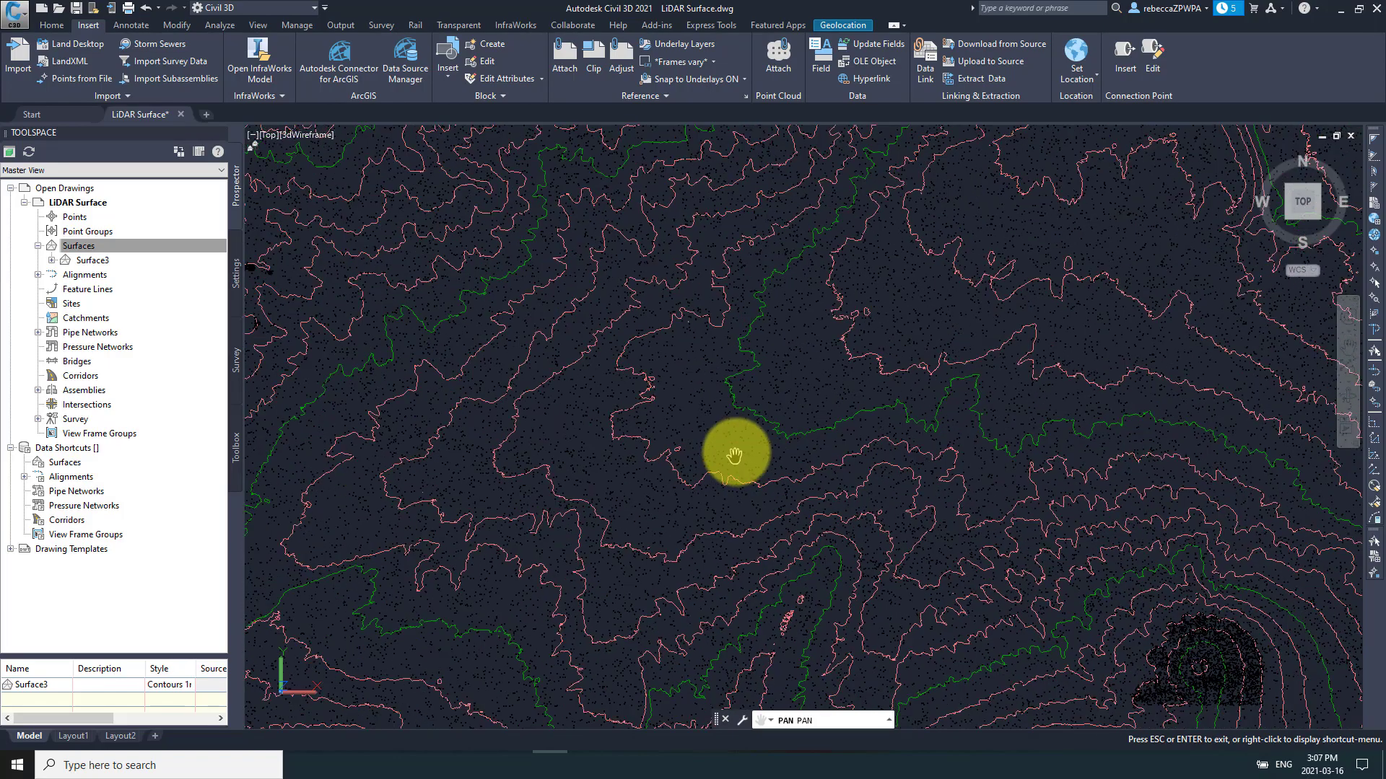
mouse_move(996, 249)
mouse_down()
mouse_move(730, 349)
mouse_move(729, 334)
mouse_move(761, 433)
mouse_move(750, 447)
mouse_up()
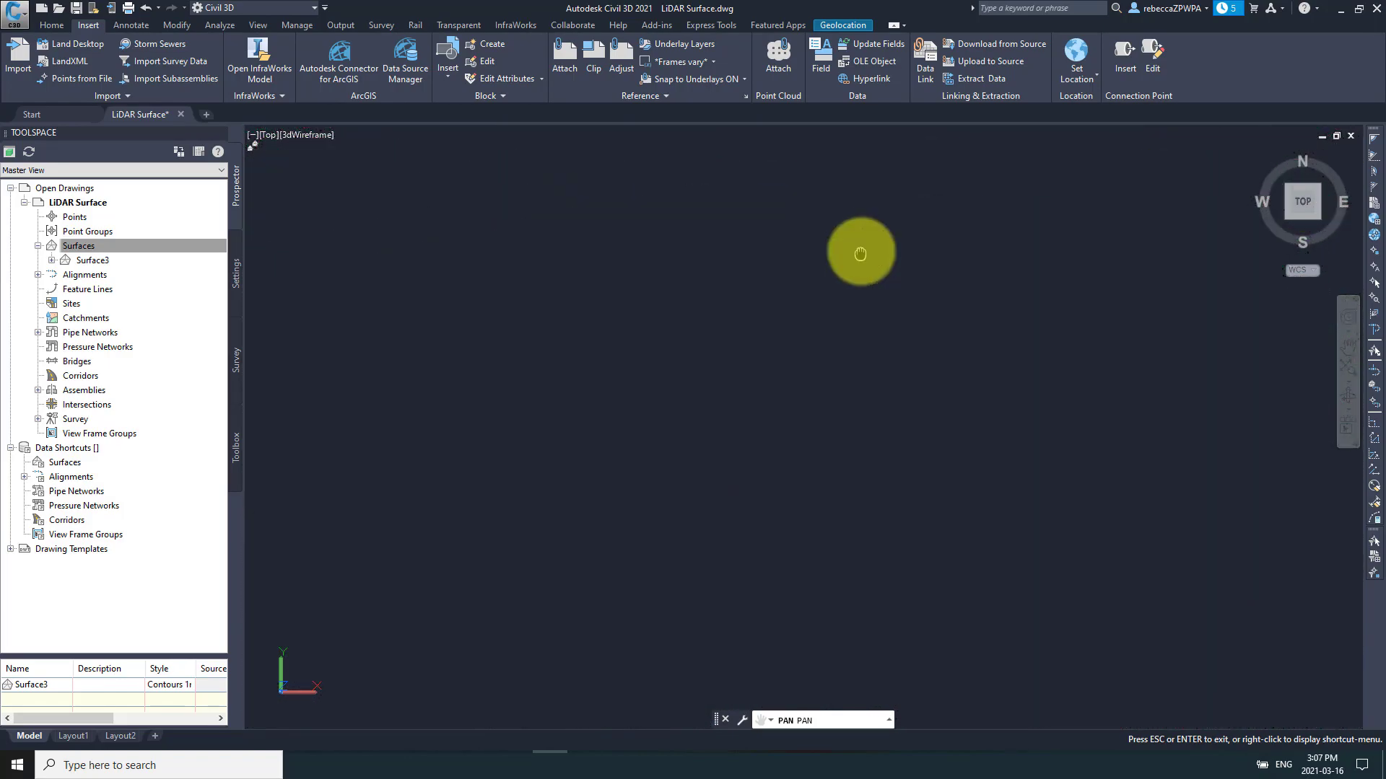